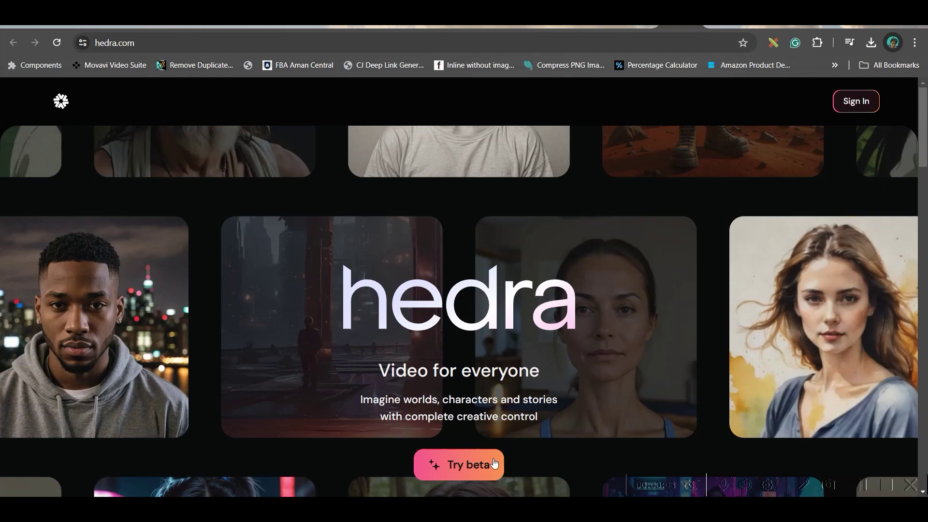
Create a Hedra account, accepting the Terms, and launch the character video beta.
left_click(848, 115)
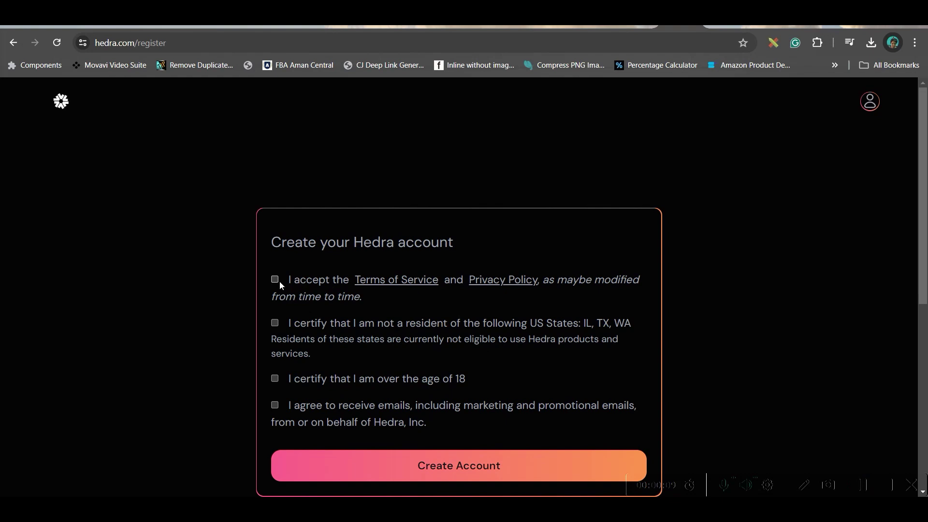
left_click(275, 280)
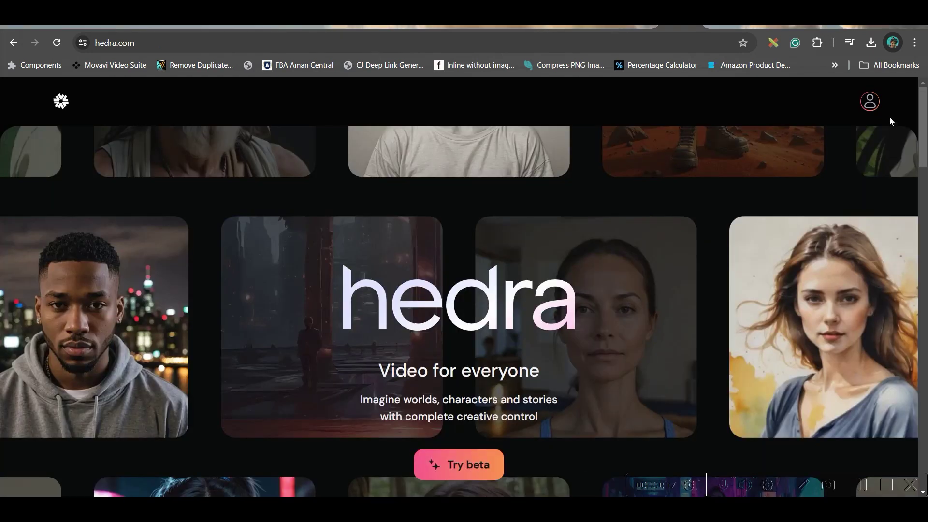
left_click(451, 465)
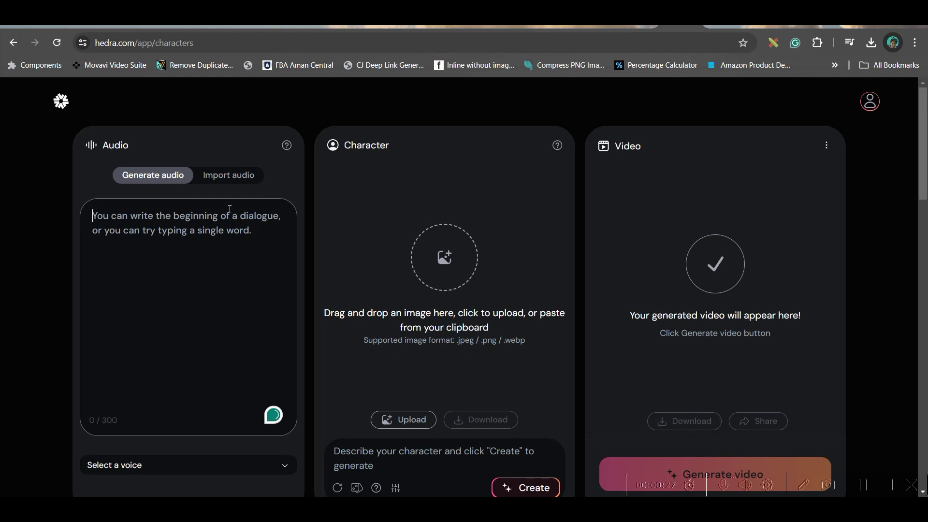
Import avatar-audio.mp3 and upload the blue Avatar character image, accepting the consent terms.
left_click(245, 181)
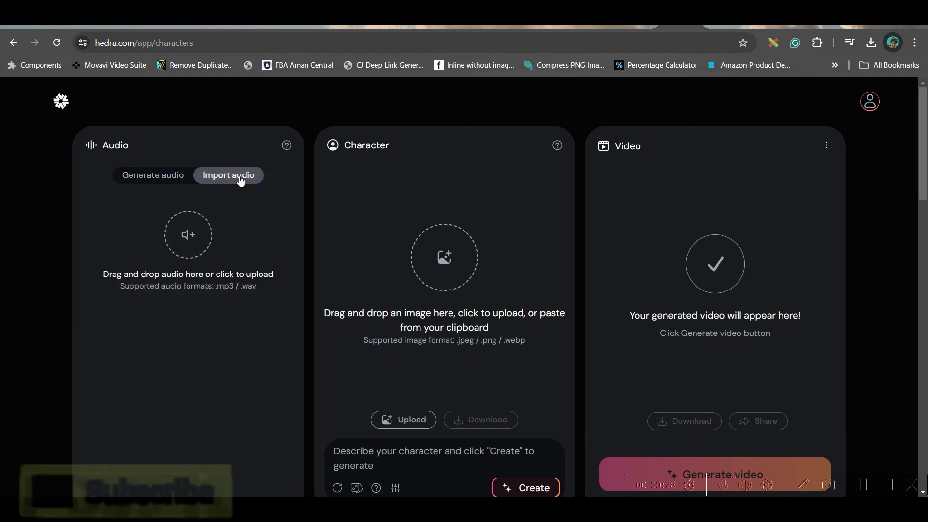
left_click(187, 237)
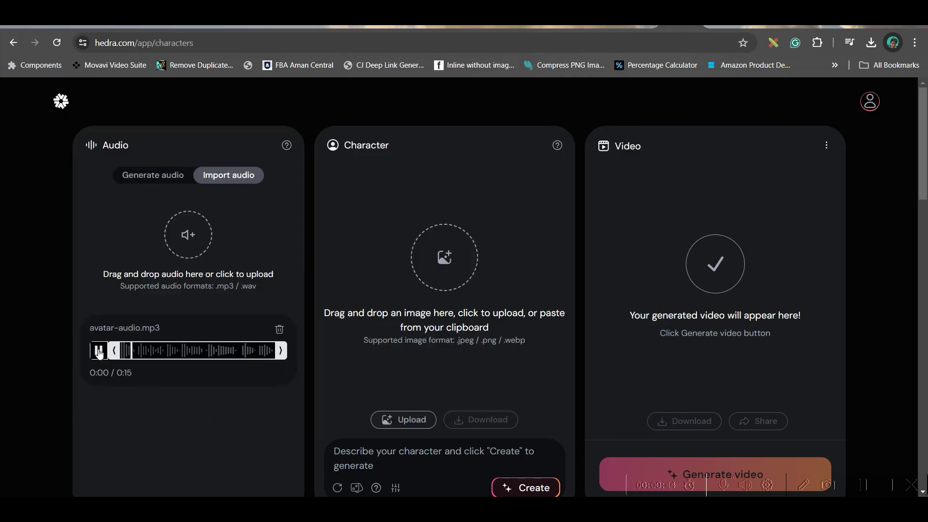
left_click(418, 422)
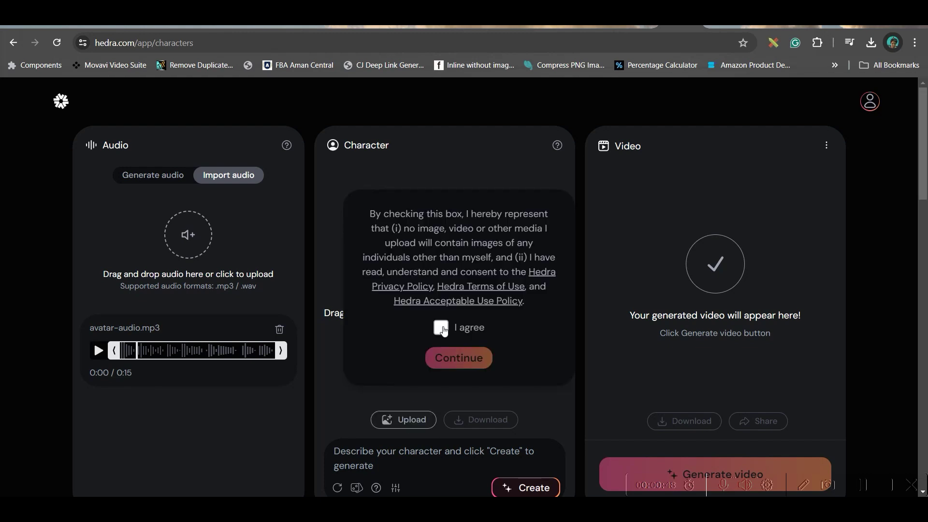
left_click(458, 358)
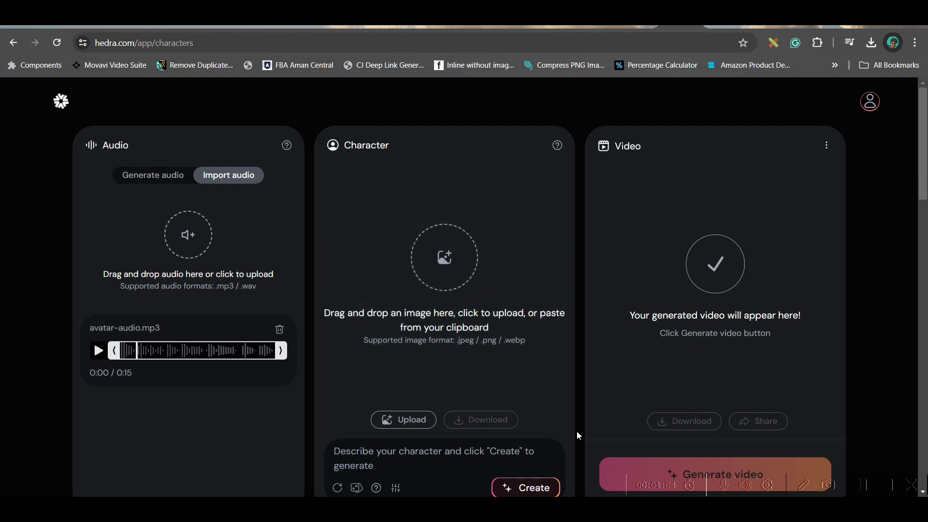
Enable manual seed, disable Auto Crop, and start generating the talking video.
scroll(387, 364, "down", 3)
left_click(388, 366)
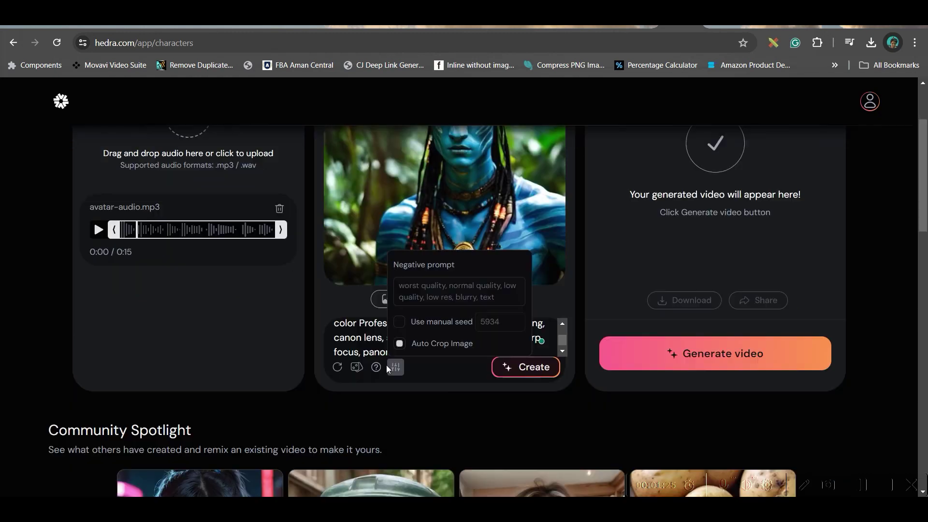
left_click(400, 321)
left_click(419, 346)
left_click(741, 355)
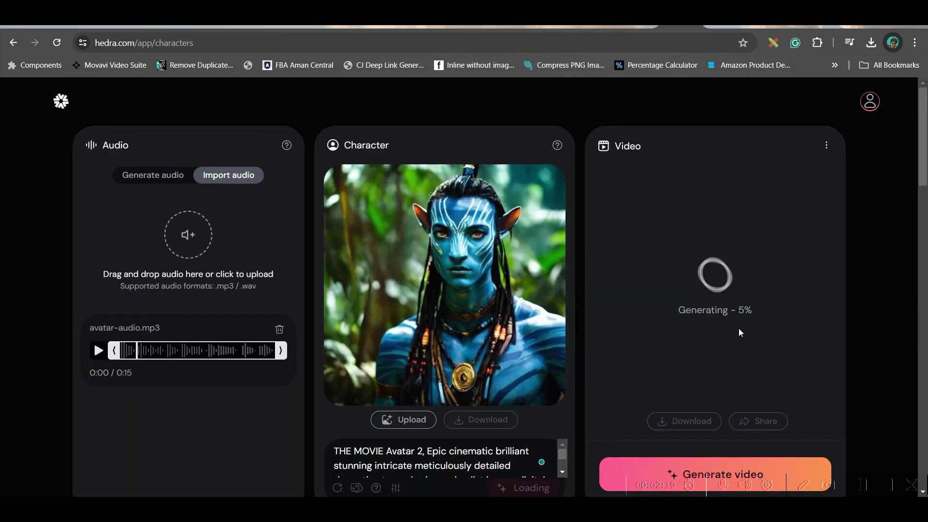
Wait for the Avatar video to finish, then download it from My Library.
scroll(738, 328, "down", 1)
scroll(734, 337, "up", 1)
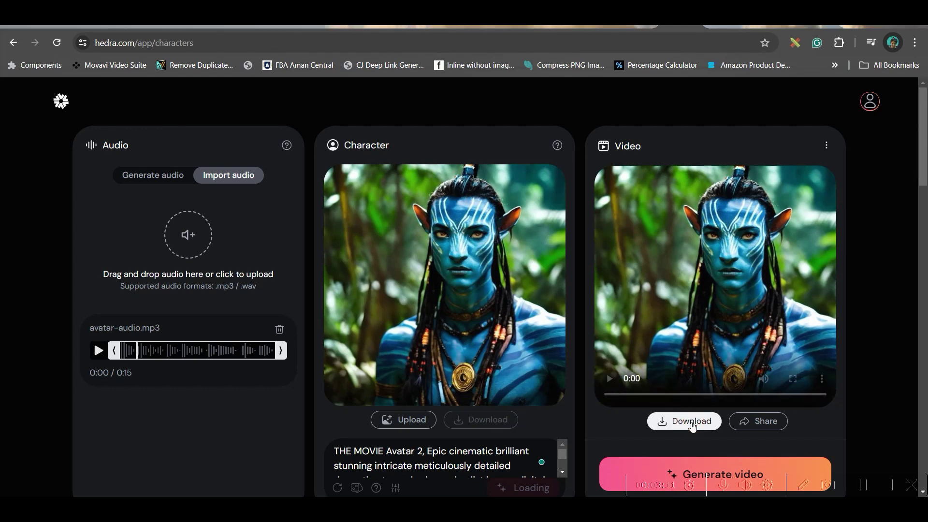
scroll(692, 426, "down", 6)
scroll(350, 322, "up", 4)
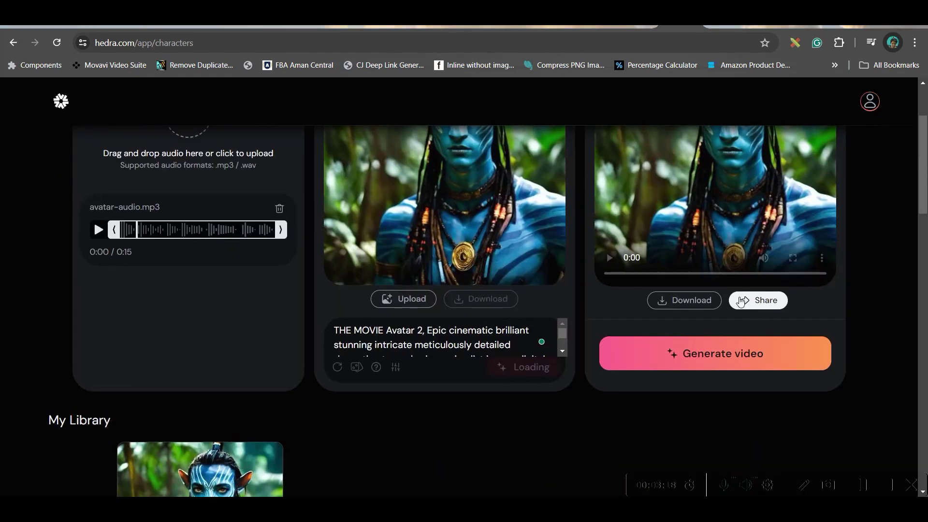
scroll(151, 246, "down", 5)
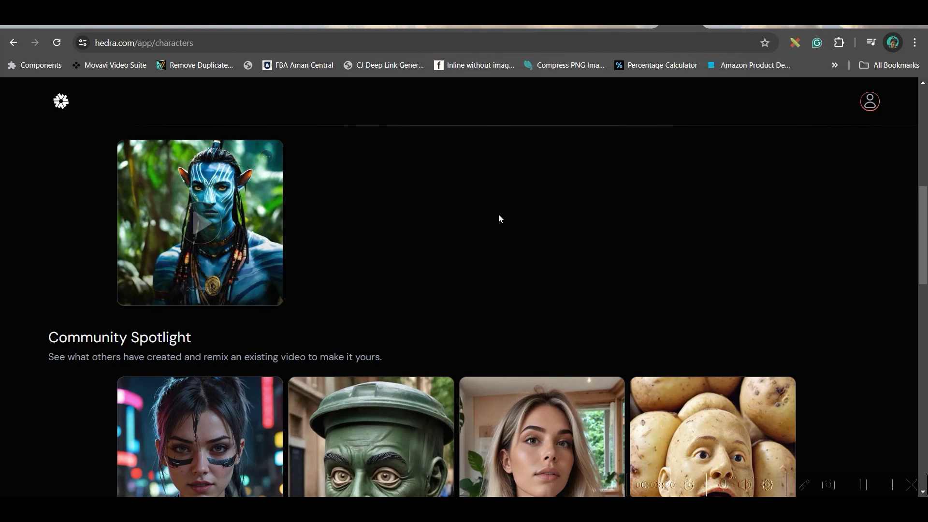
scroll(498, 216, "up", 5)
scroll(194, 304, "down", 5)
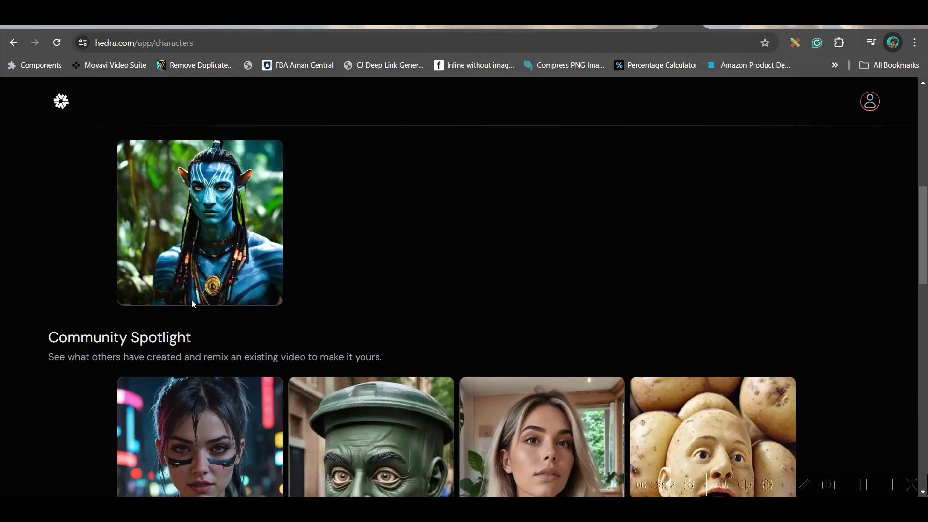
scroll(129, 248, "up", 4)
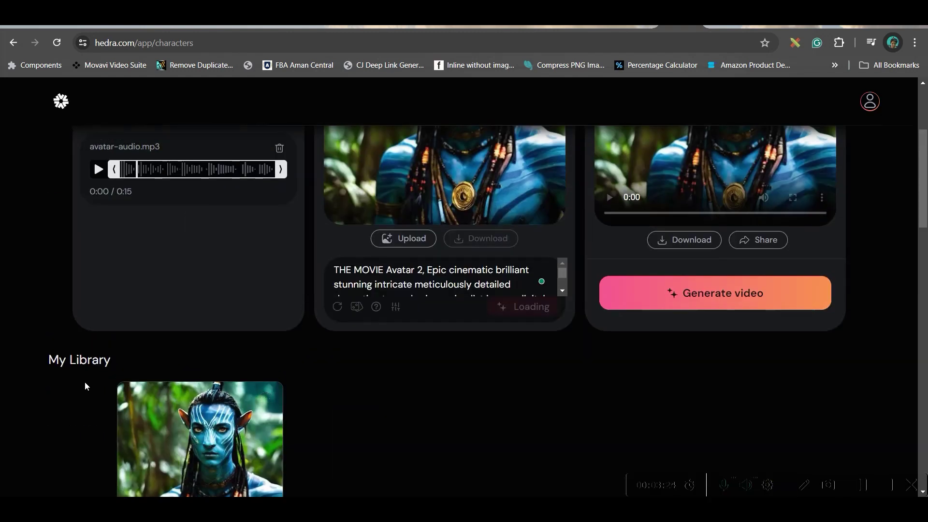
scroll(85, 381, "down", 2)
left_click(267, 279)
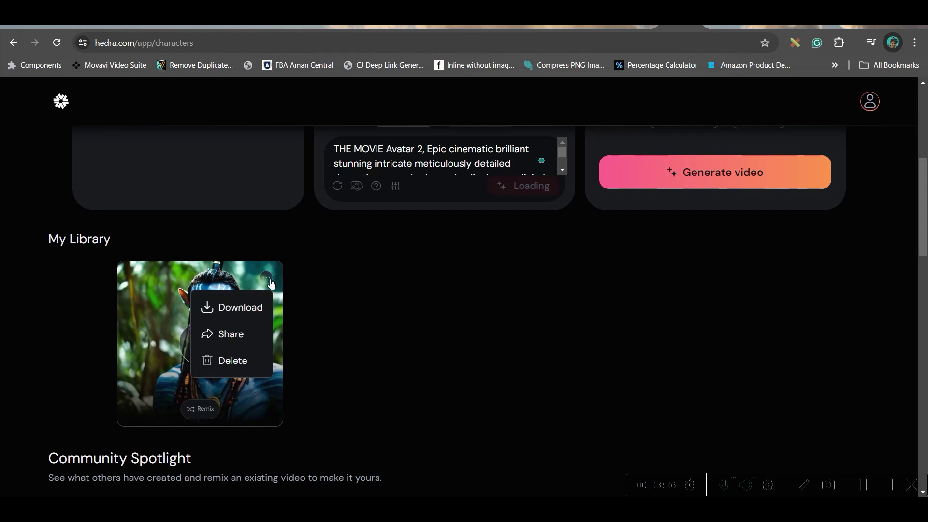
left_click(255, 308)
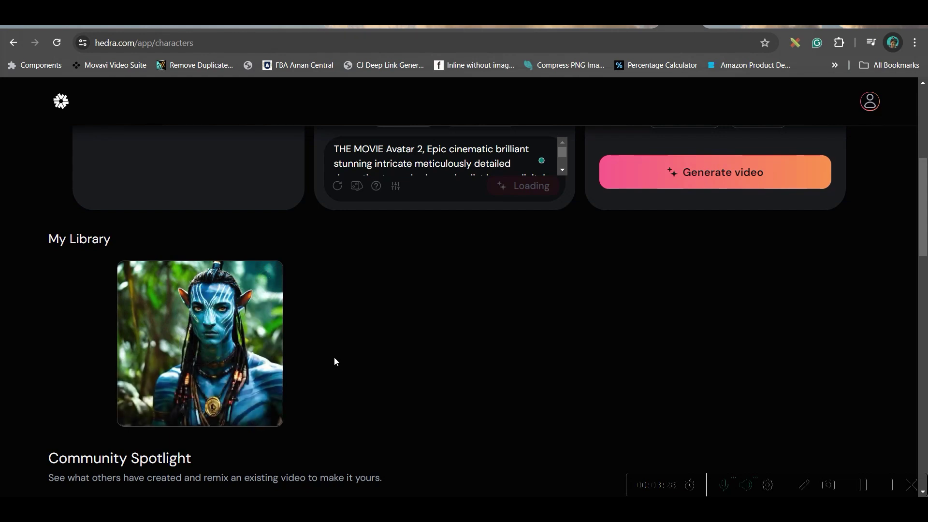
scroll(435, 300, "up", 6)
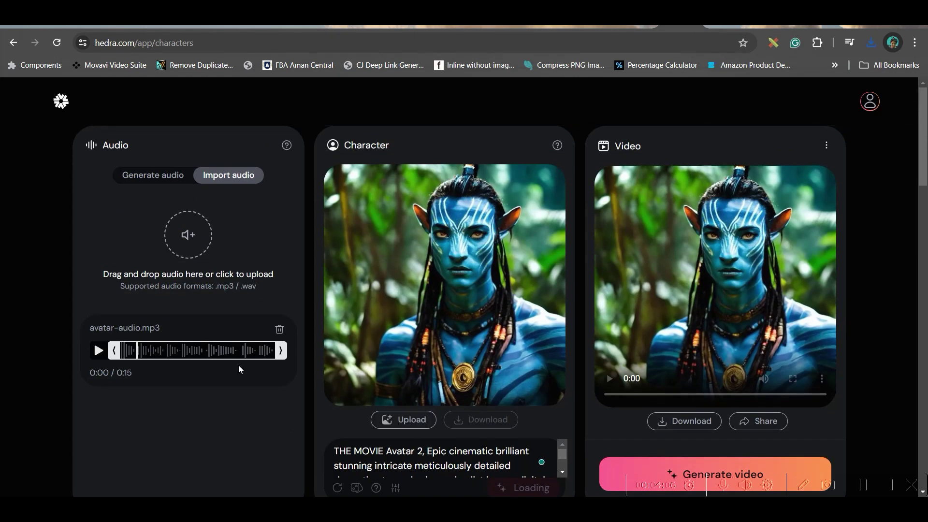
Replace the audio with a new mp3 and generate the blue-faced woman's video.
left_click(281, 330)
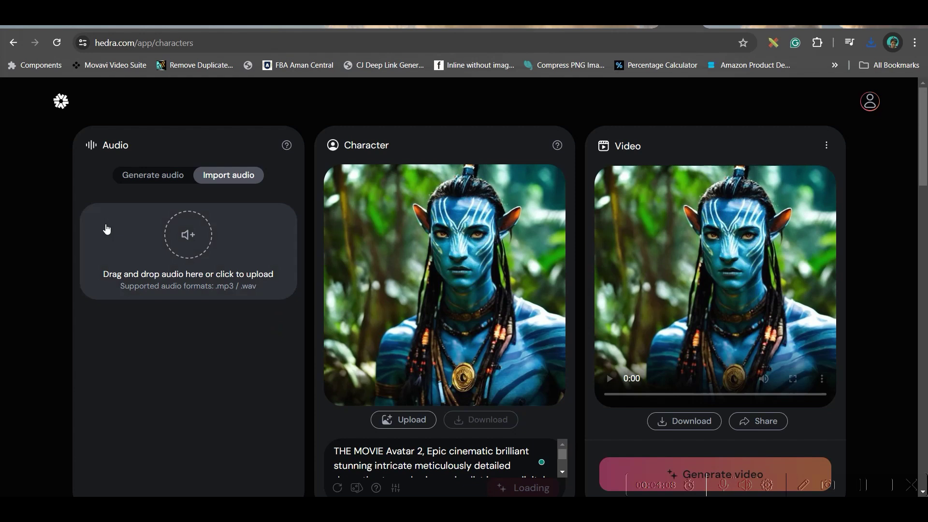
left_click(178, 238)
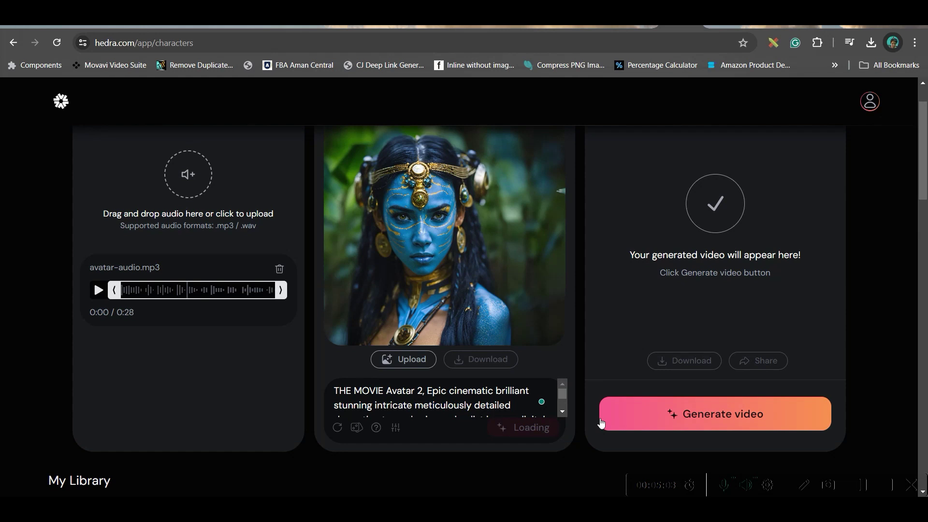
left_click(699, 418)
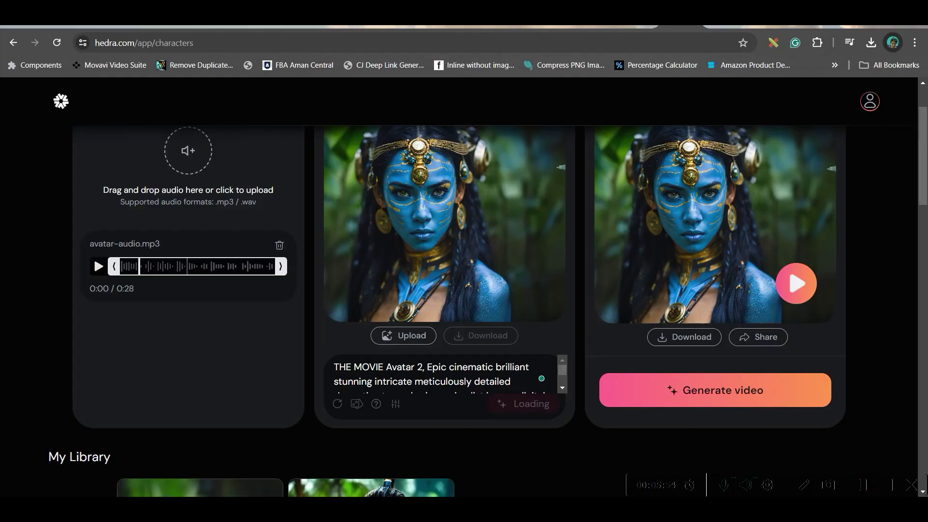
Download the newest clip from its My Library card menu.
scroll(372, 410, "down", 3)
scroll(233, 324, "down", 2)
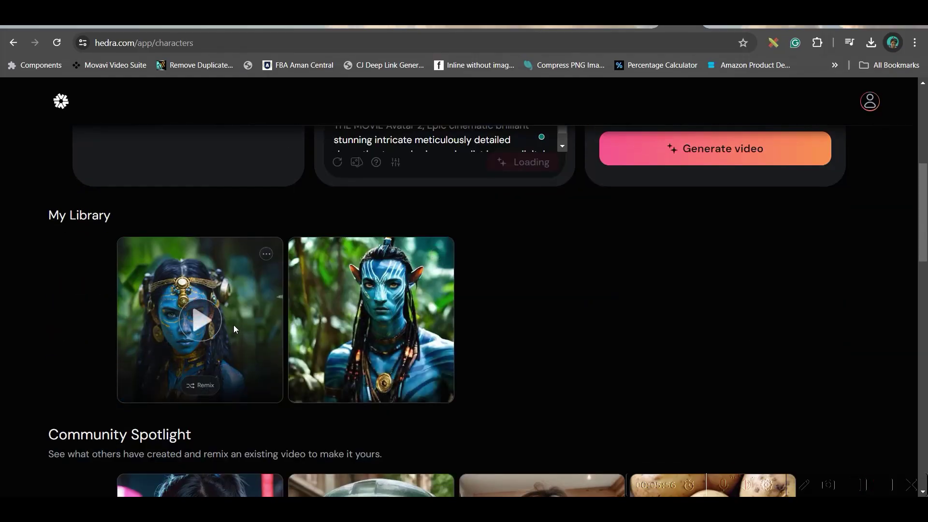
left_click(266, 254)
left_click(244, 285)
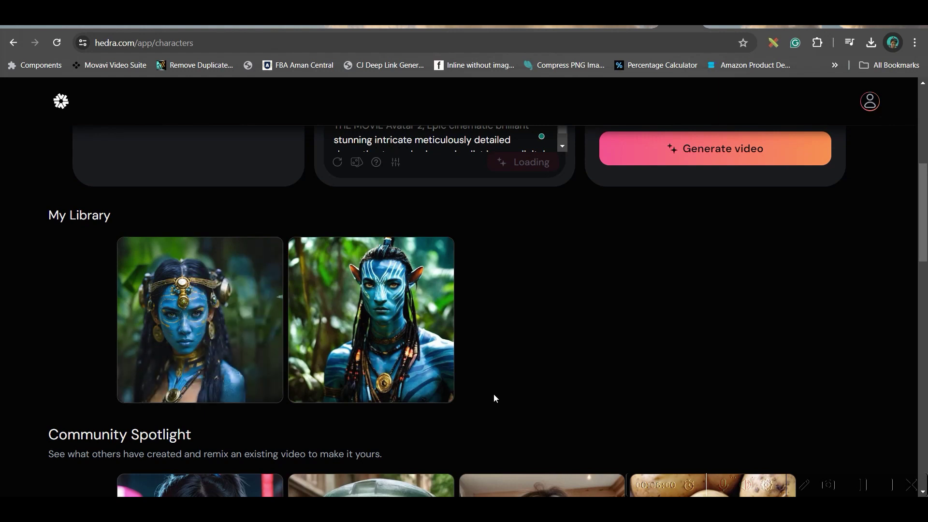
scroll(614, 370, "up", 6)
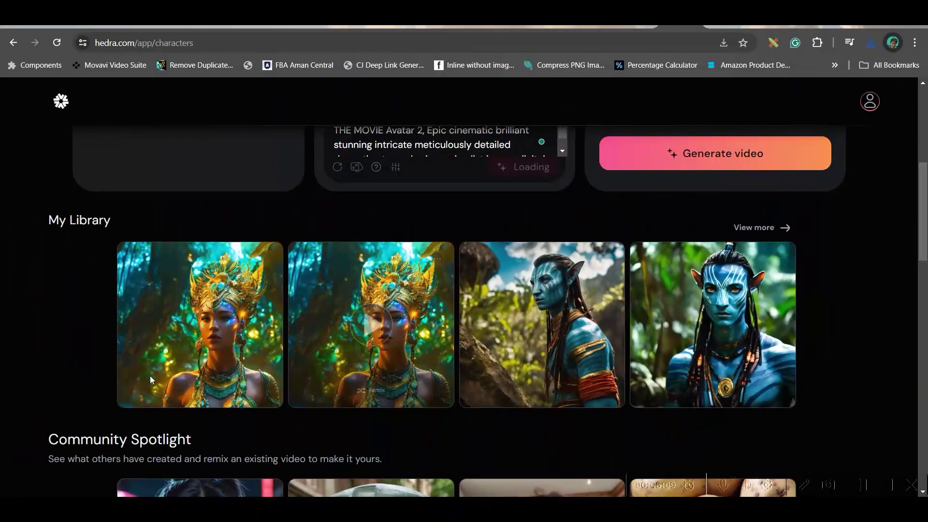
Expand My Library with View more and review all the generated clips.
left_click(768, 232)
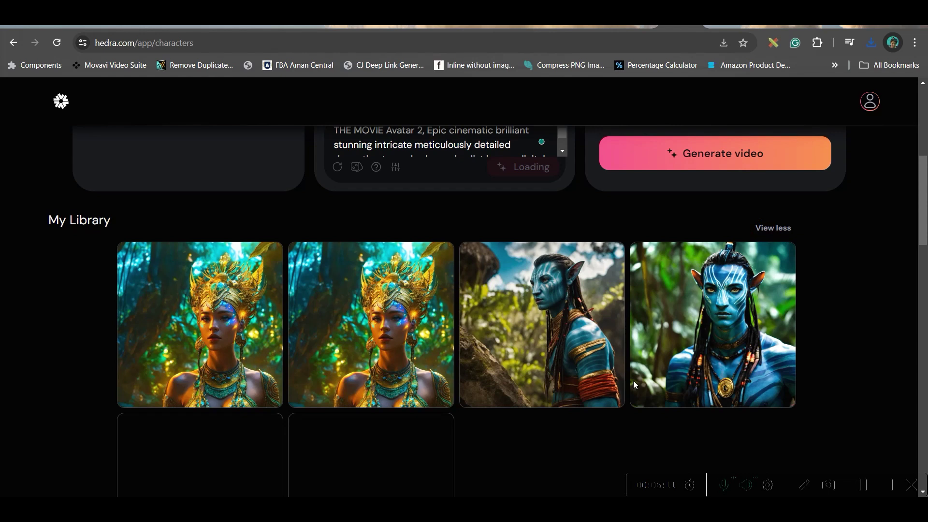
scroll(442, 373, "down", 4)
scroll(453, 307, "up", 4)
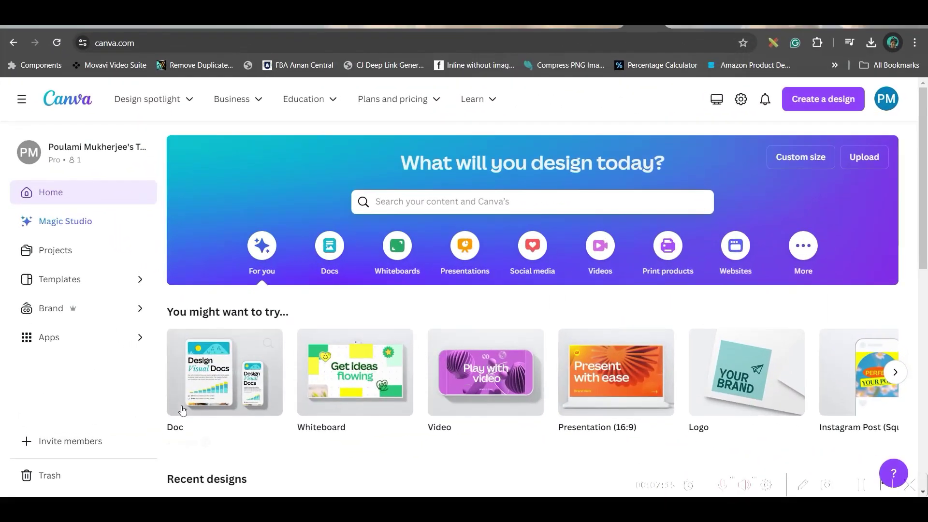
Create a Canva Video design and upload the THE MOVIE avatar webp images.
left_click(485, 377)
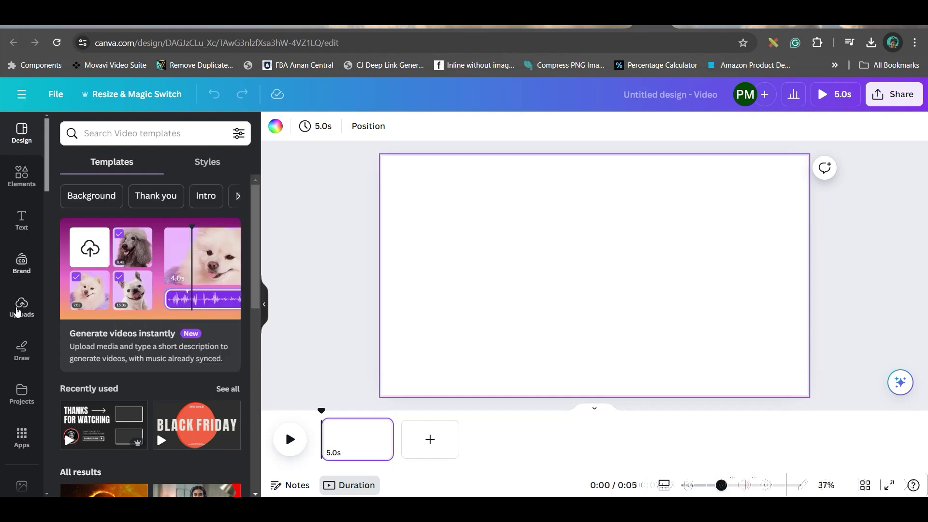
left_click(20, 315)
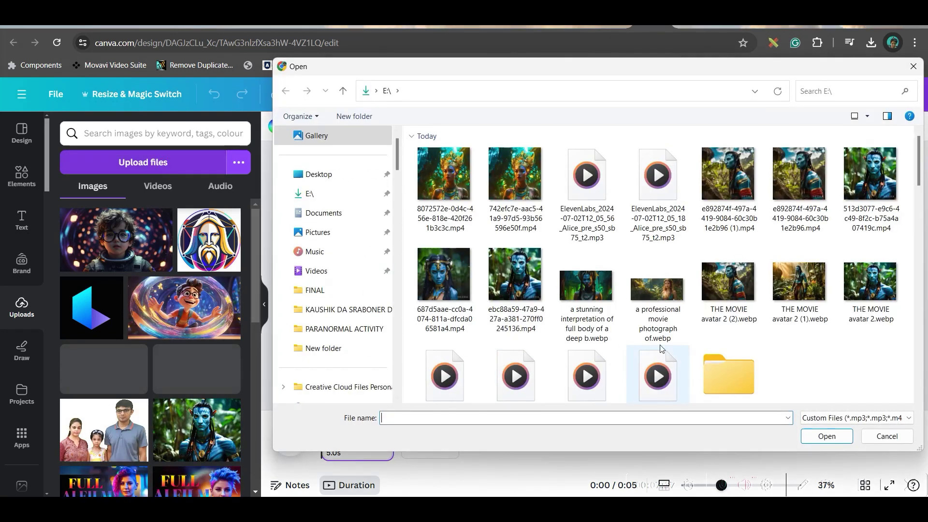
left_click(879, 293)
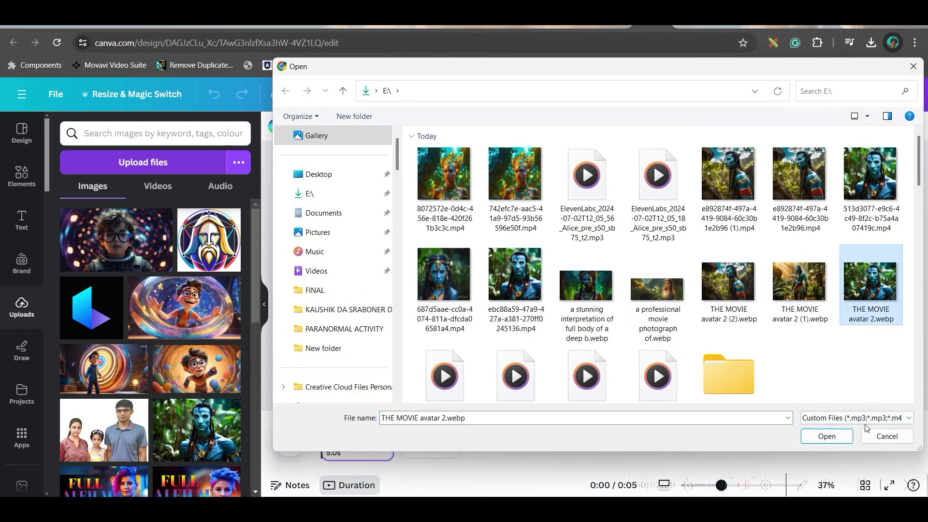
double_click(723, 290)
Add the golden-crowned woman and blue Avatar images, moving the Avatar into place.
left_click(222, 242)
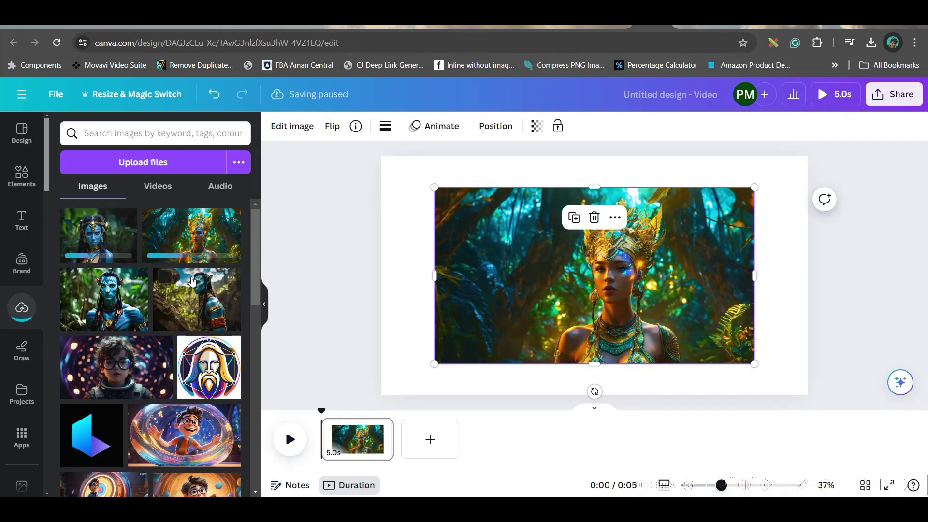
left_click(116, 299)
mouse_move(642, 251)
left_mouse_down()
mouse_move(571, 302)
mouse_move(561, 239)
left_mouse_up()
Cut the Avatar figure out of the forest photo using Magic Grab.
left_click(290, 127)
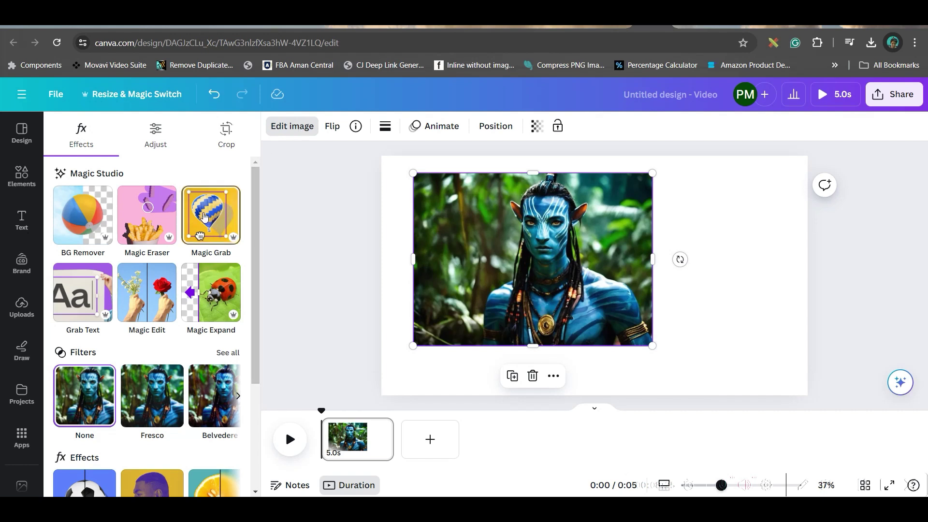
left_click(206, 221)
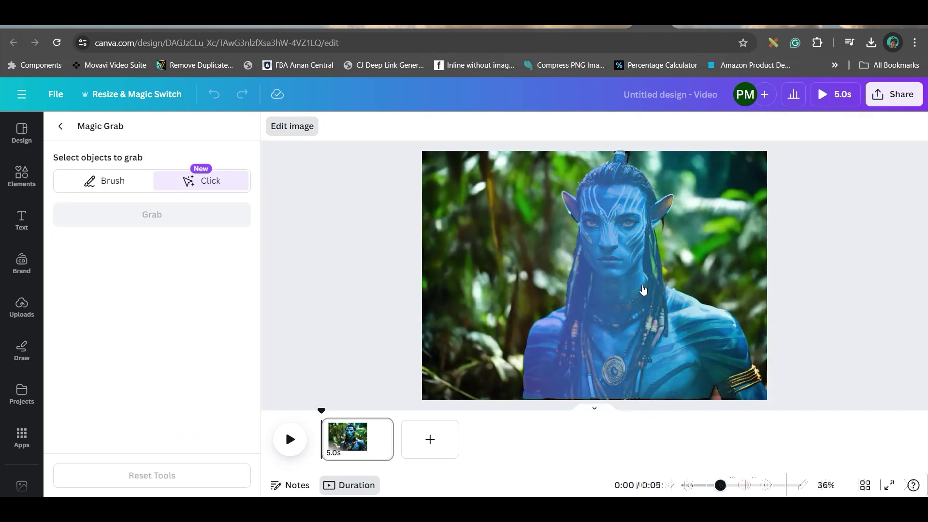
left_click(614, 285)
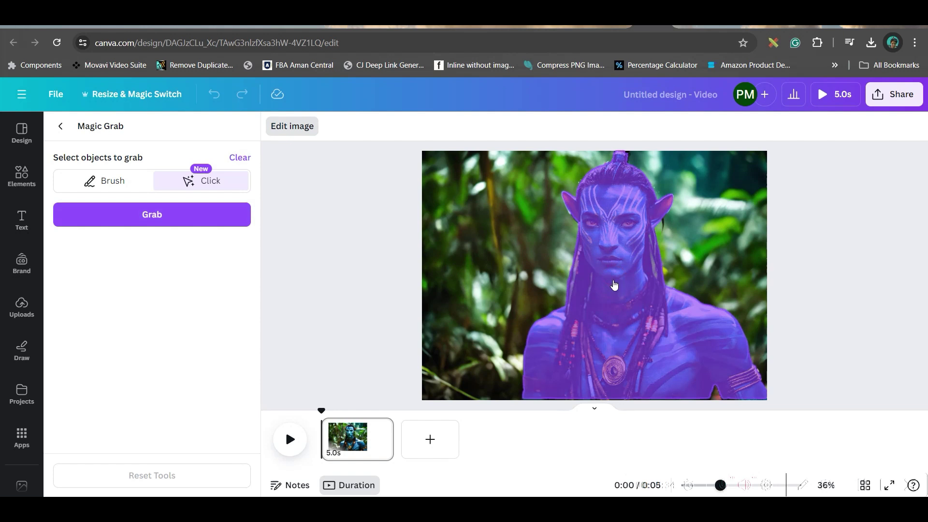
left_click(178, 223)
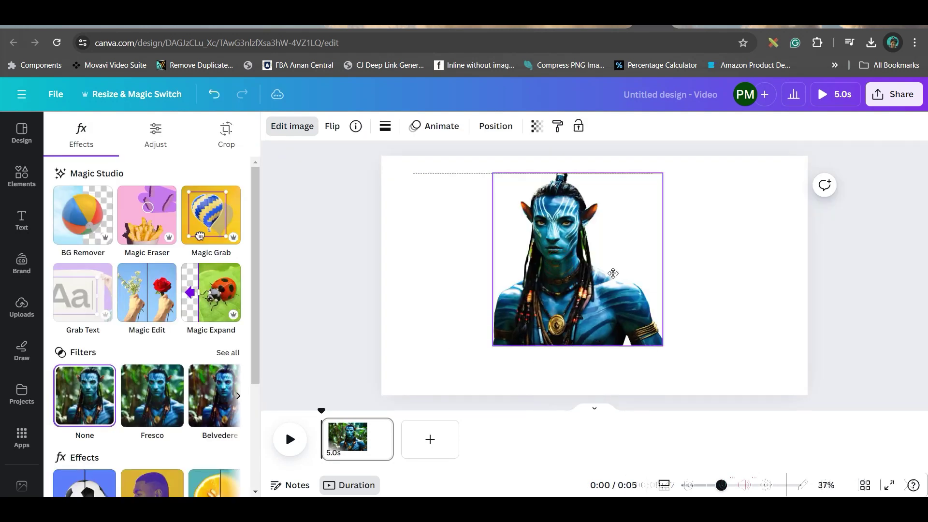
Delete the cut-out figure and set the empty forest photo as the page background.
left_click_drag(574, 287, 609, 320)
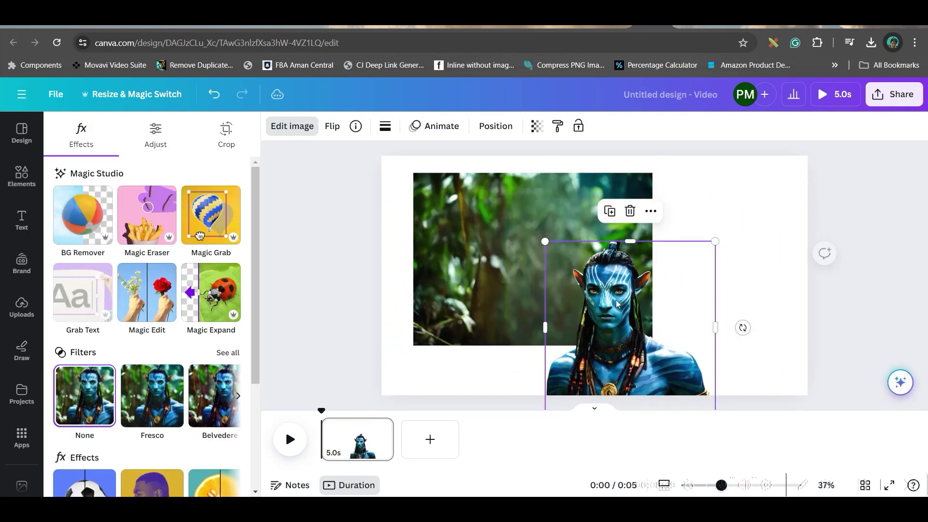
left_click(630, 212)
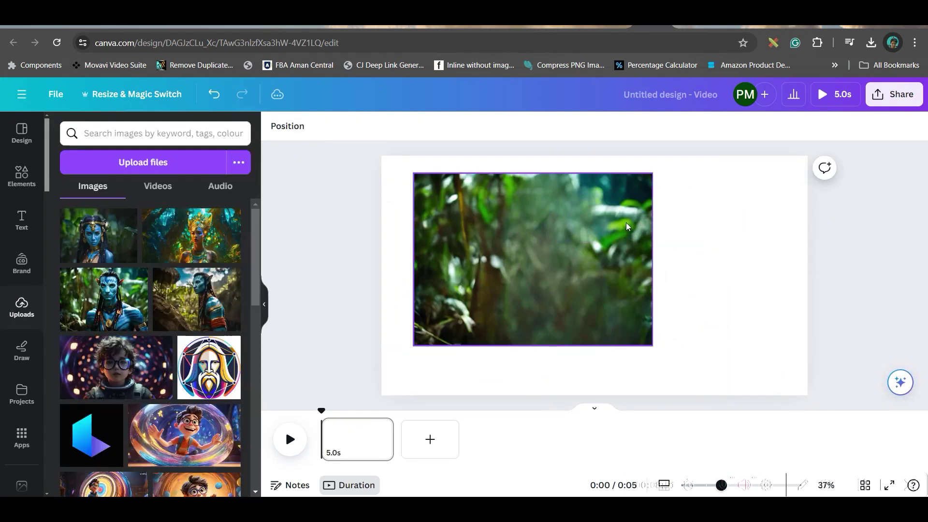
right_click(557, 245)
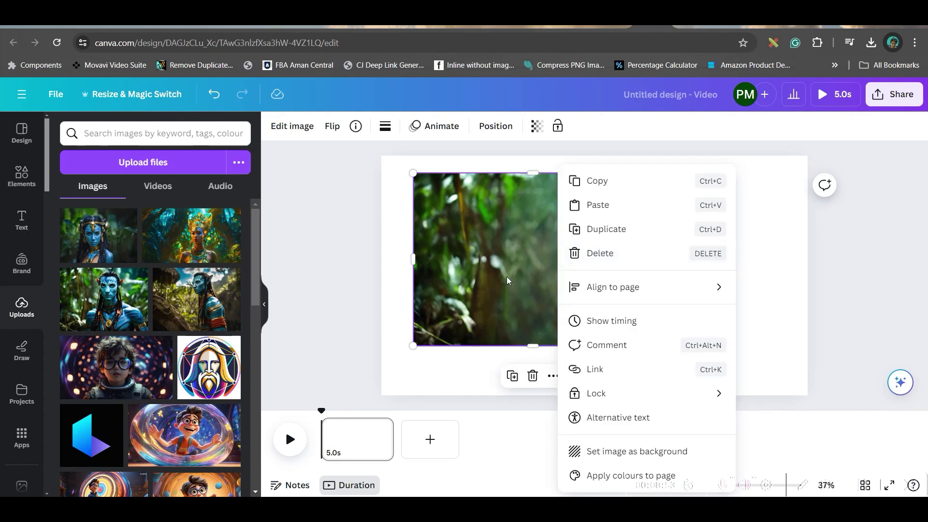
left_click(500, 266)
right_click(530, 257)
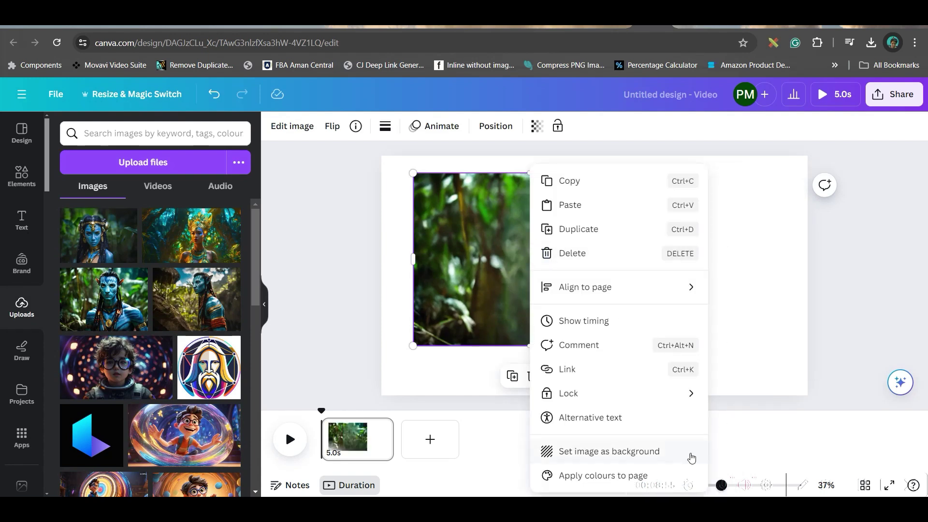
left_click(609, 451)
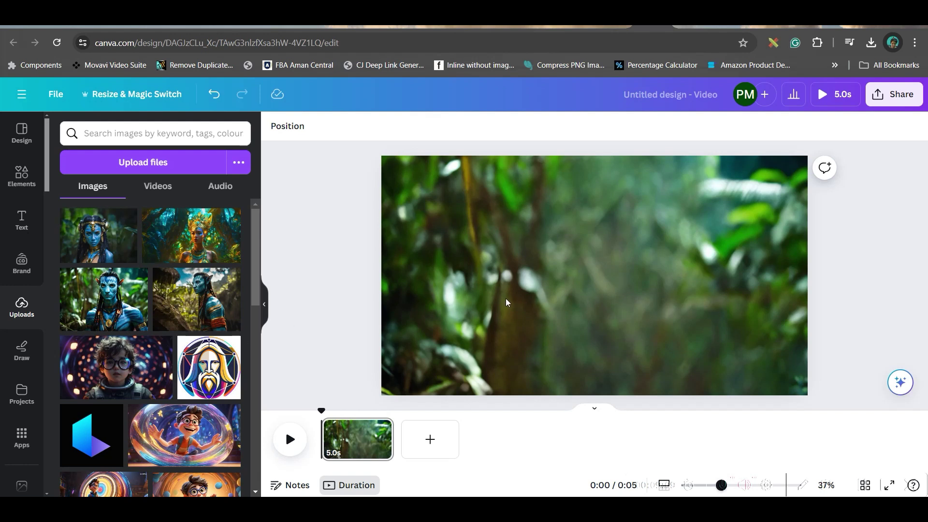
Apply the Capri filter to the forest background after trying Fresco and Belvedere.
left_click(608, 258)
left_click(292, 126)
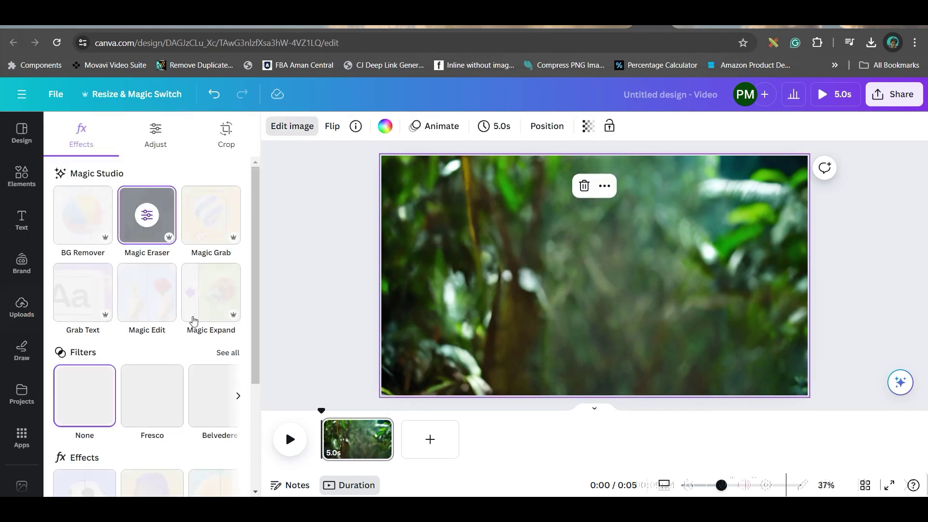
left_click(153, 395)
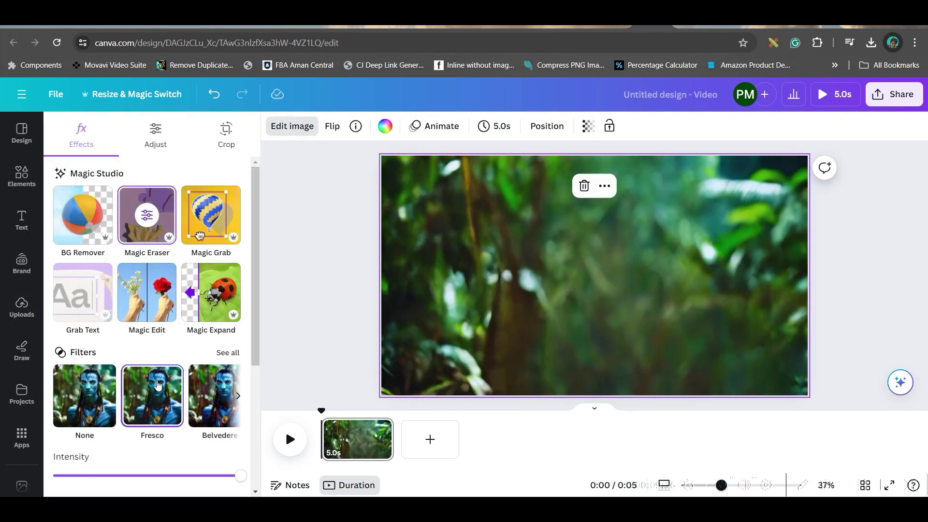
left_click(100, 358)
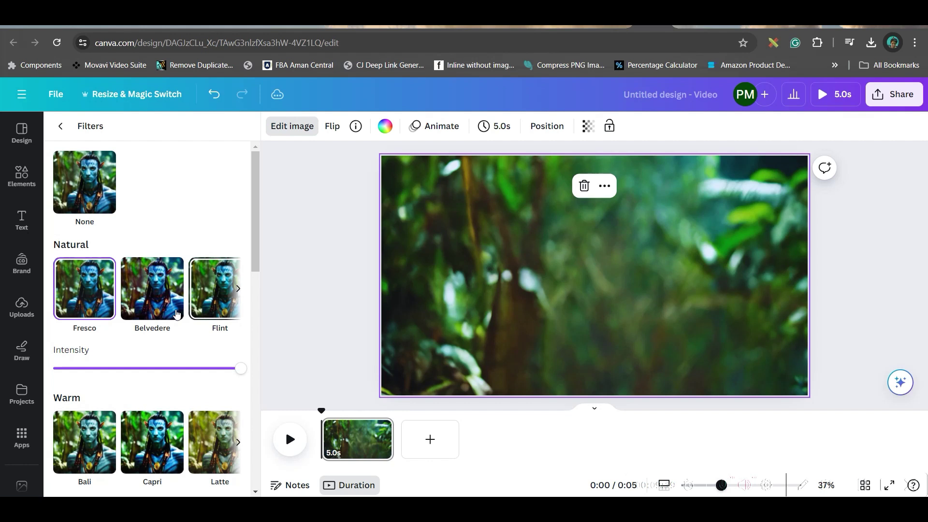
left_click(152, 289)
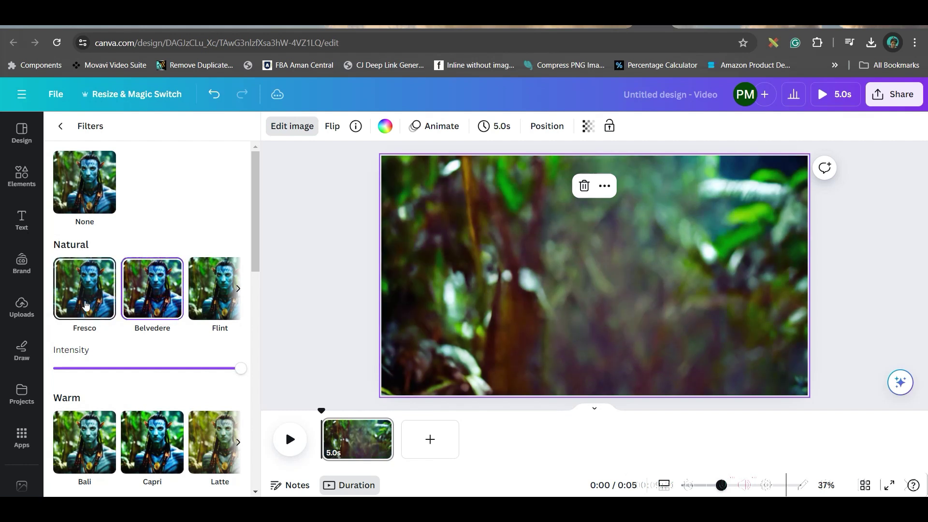
left_click(86, 300)
left_click(151, 452)
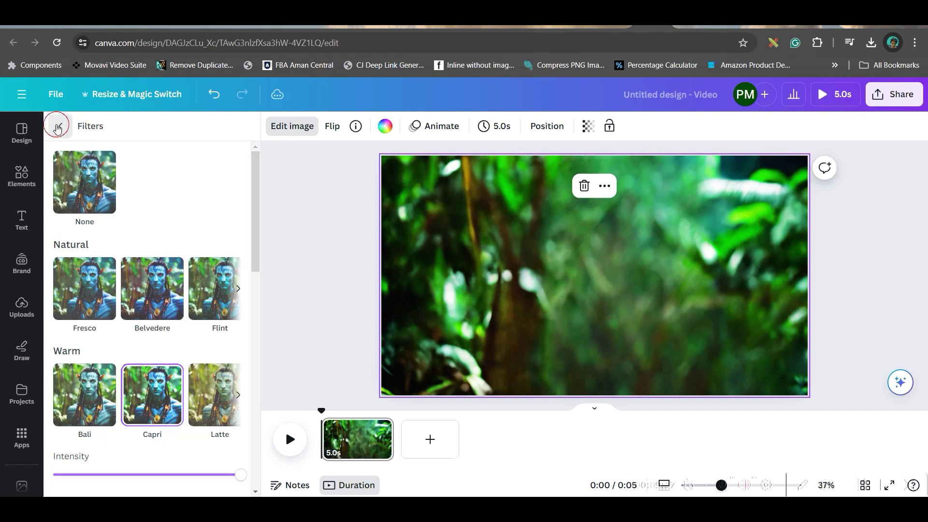
left_click(60, 126)
Give the forest background a Photo Zoom animation, testing then undoing a longer duration.
left_click(437, 128)
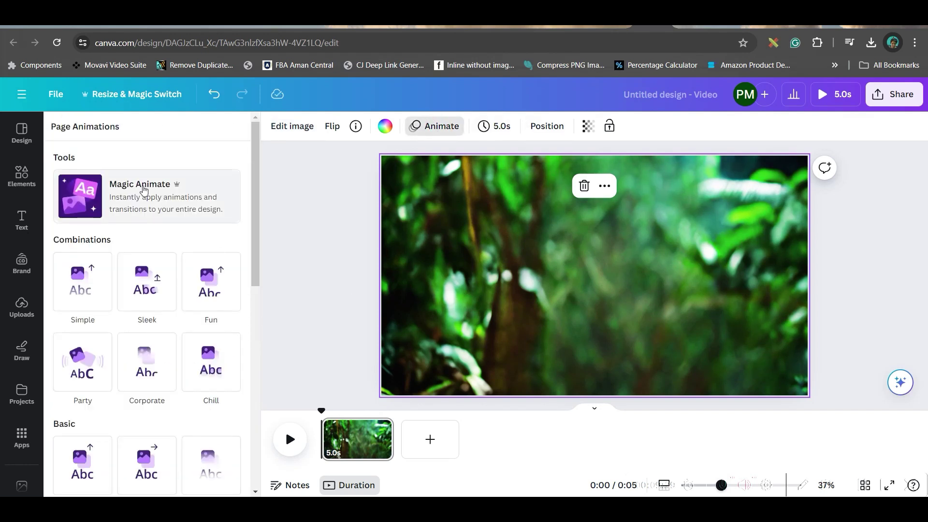
scroll(207, 358, "down", 6)
scroll(183, 289, "down", 2)
scroll(183, 289, "down", 2)
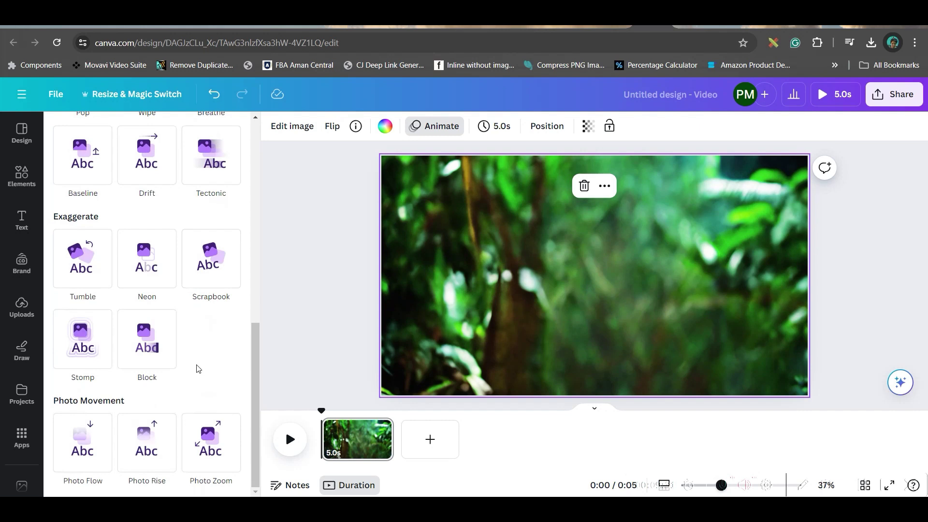
left_click(213, 450)
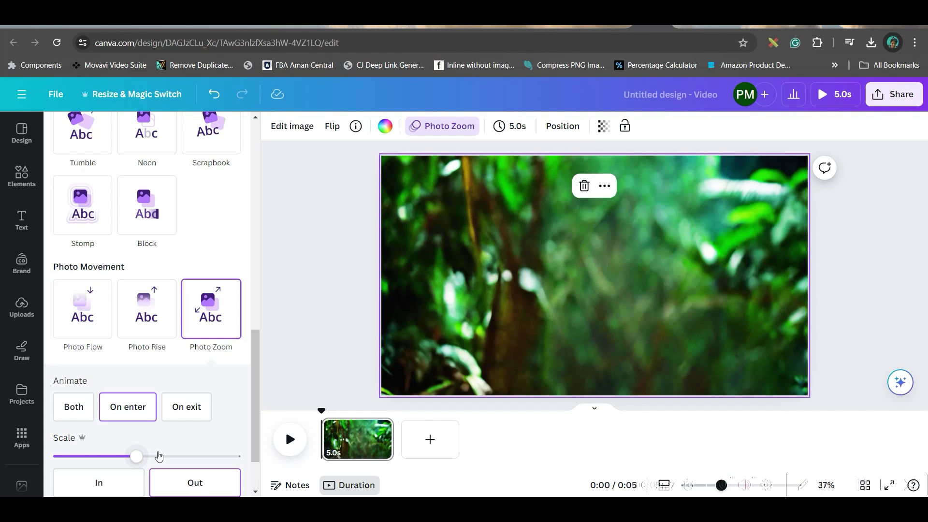
left_click(510, 126)
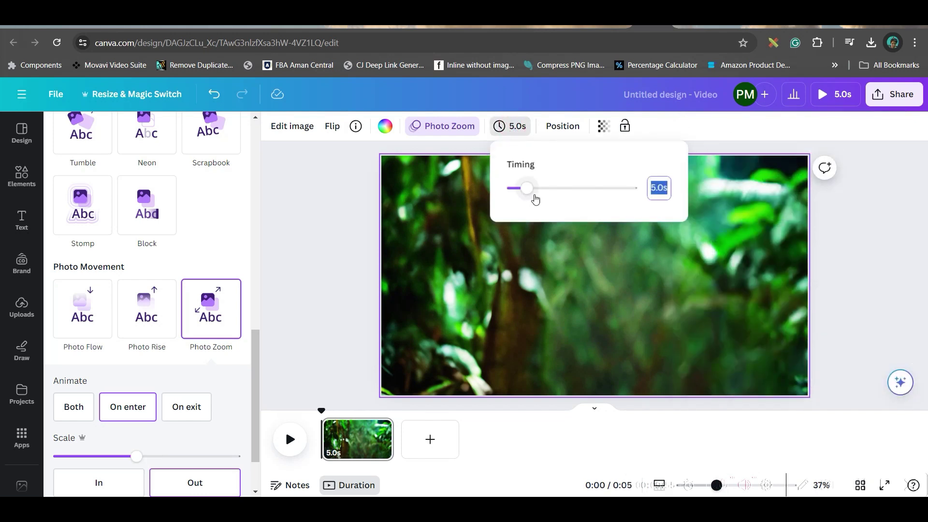
left_click_drag(528, 188, 578, 192)
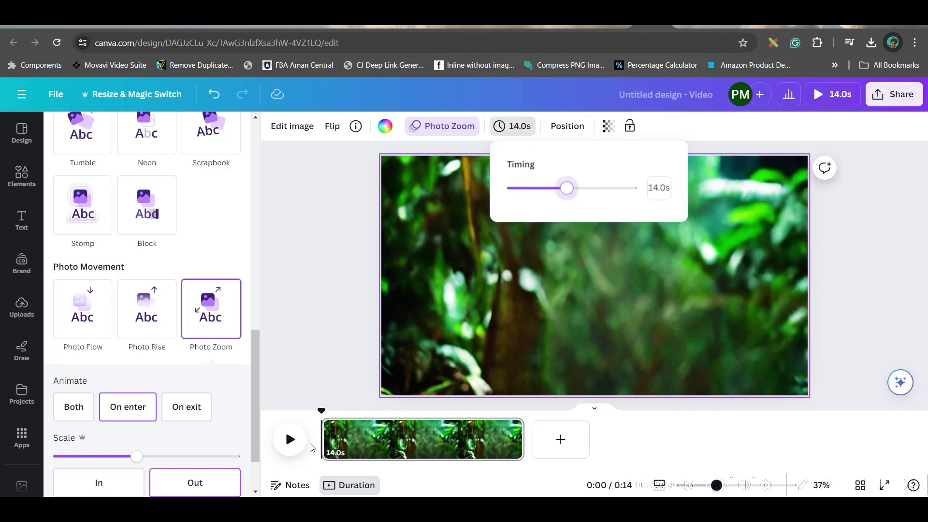
left_click(286, 442)
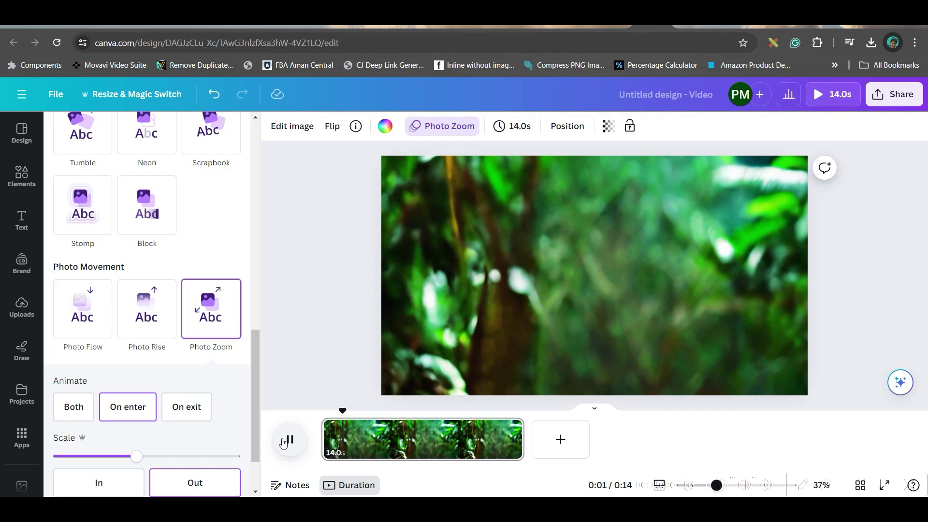
key("ctrl+z")
Download the design as an MP4 video.
left_click(900, 96)
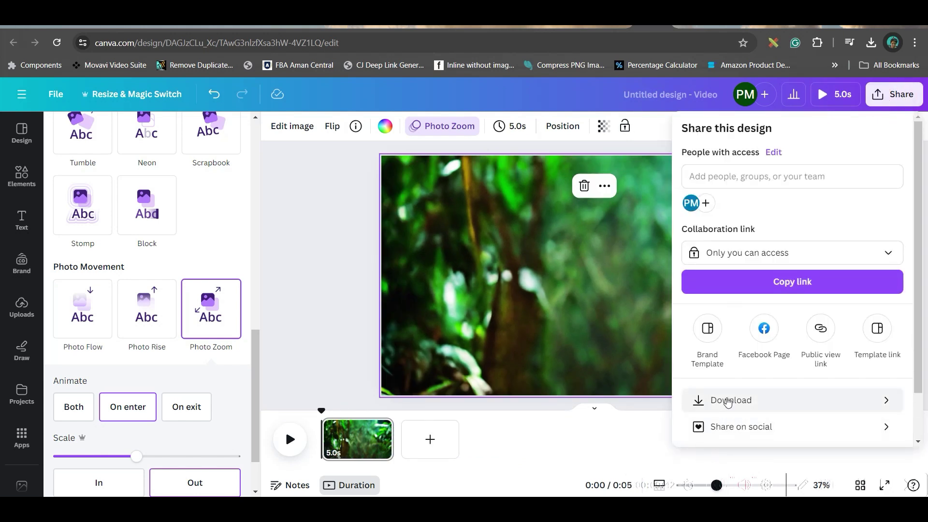
left_click(729, 401)
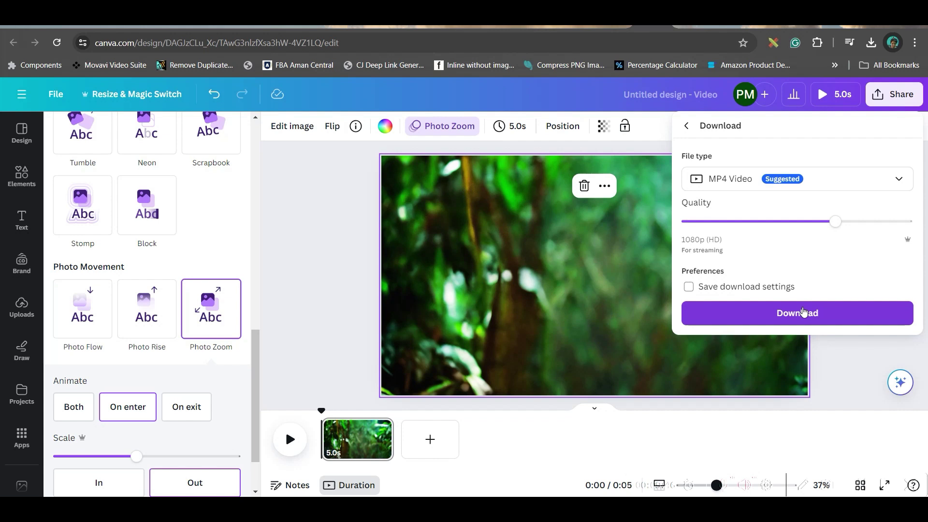
left_click(803, 312)
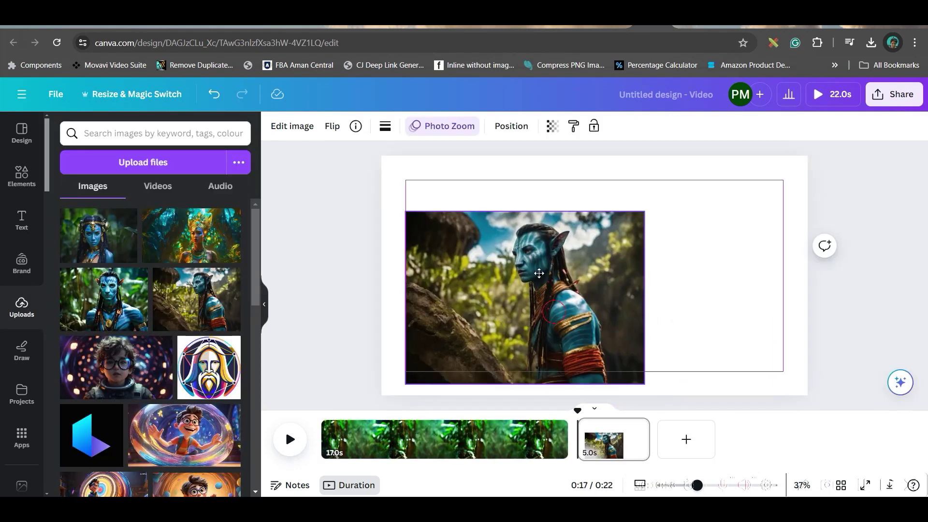
Remove the Avatar cut-out from the second page and set its forest photo as background.
left_click_drag(538, 273, 521, 228)
left_click(292, 127)
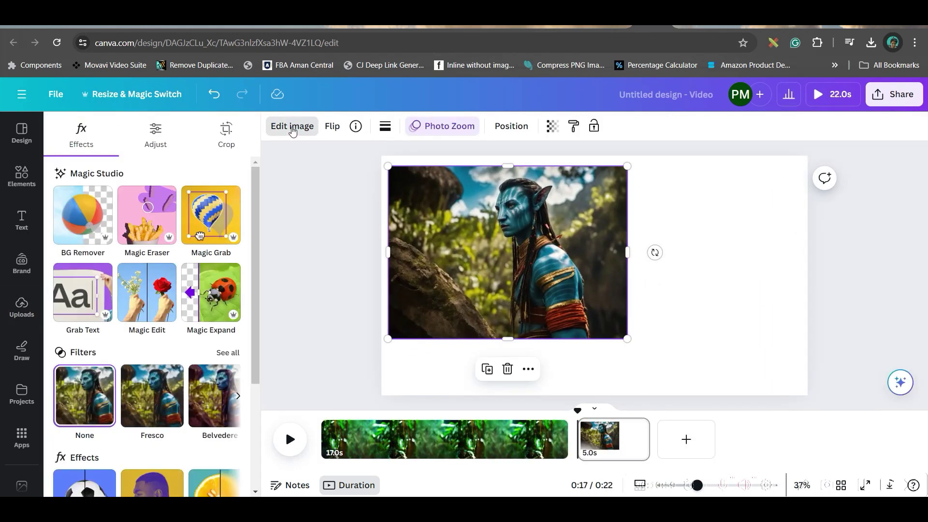
left_click(211, 217)
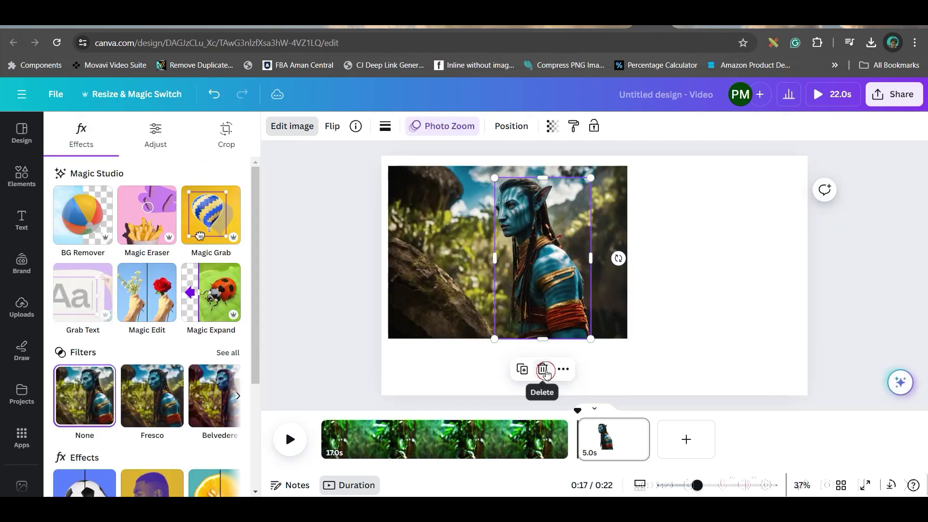
left_click(543, 369)
right_click(543, 288)
left_click(623, 452)
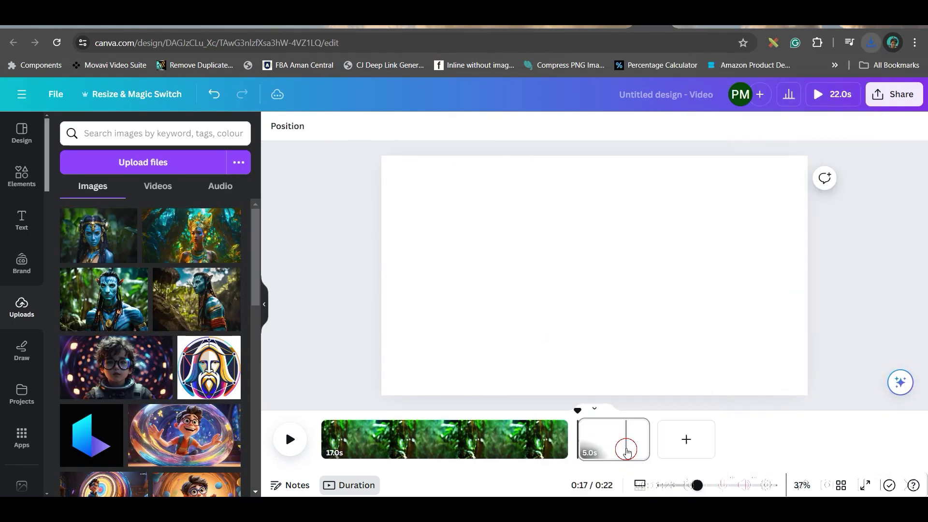
Animate the second page with Photo Zoom at 17 seconds and add a blank third page.
left_click(539, 288)
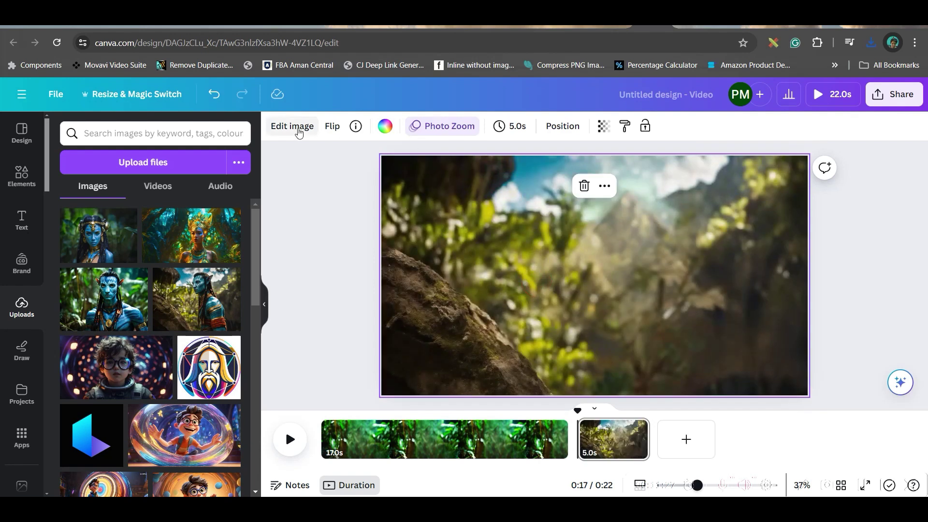
left_click(298, 132)
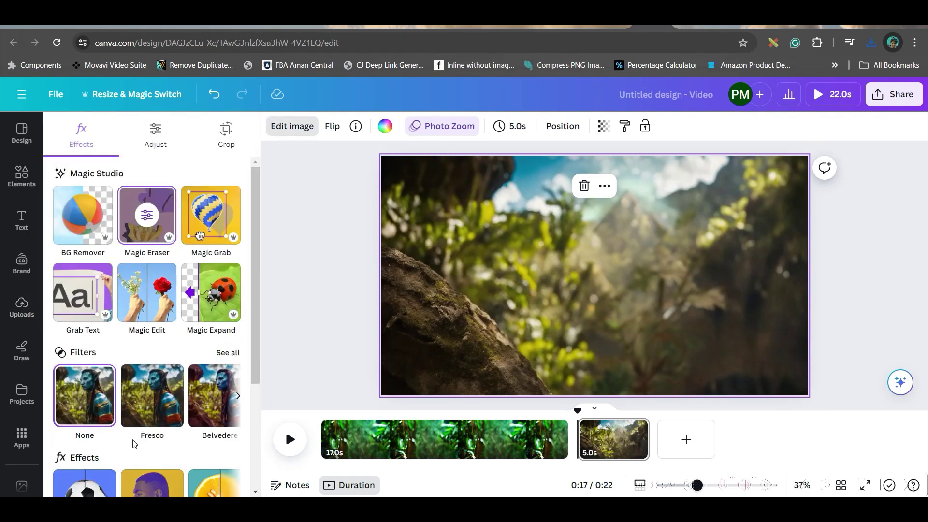
left_click(441, 125)
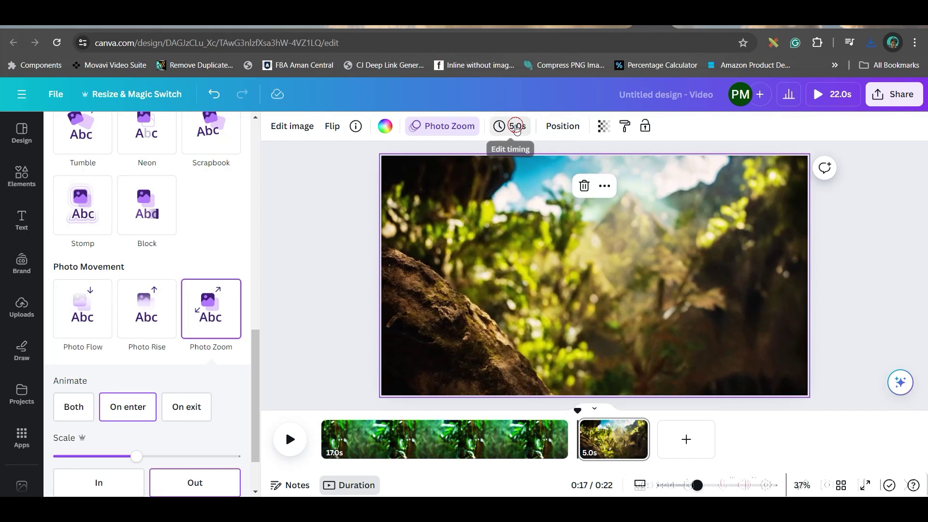
left_click(517, 127)
left_click_drag(526, 190, 579, 197)
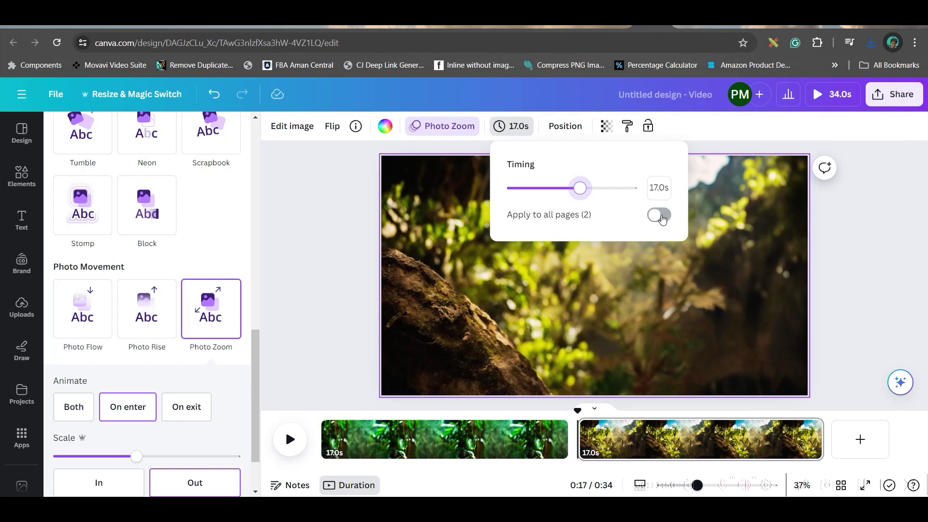
left_click(827, 218)
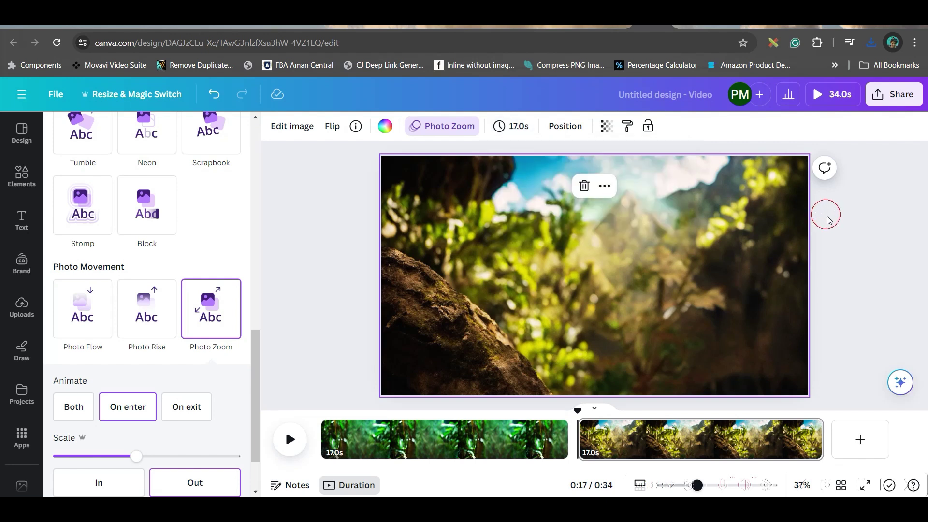
left_click(860, 438)
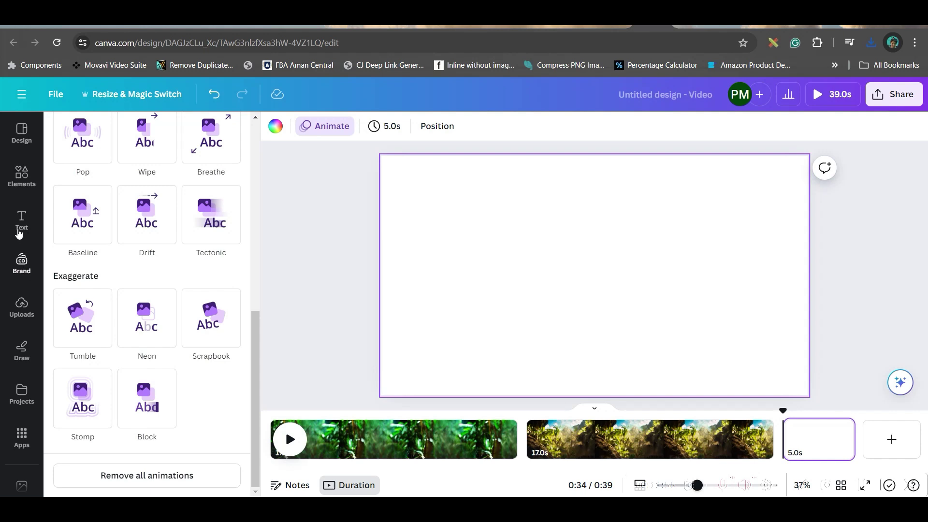
Place the golden-crowned woman image on the blank page, then download pages 2–4 as separate MP4s.
left_click(27, 311)
left_click(182, 246)
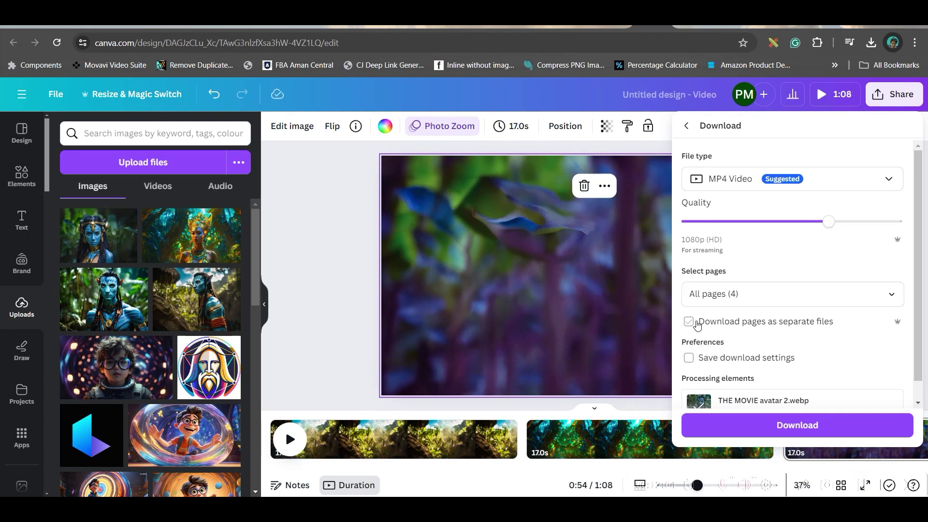
left_click(689, 322)
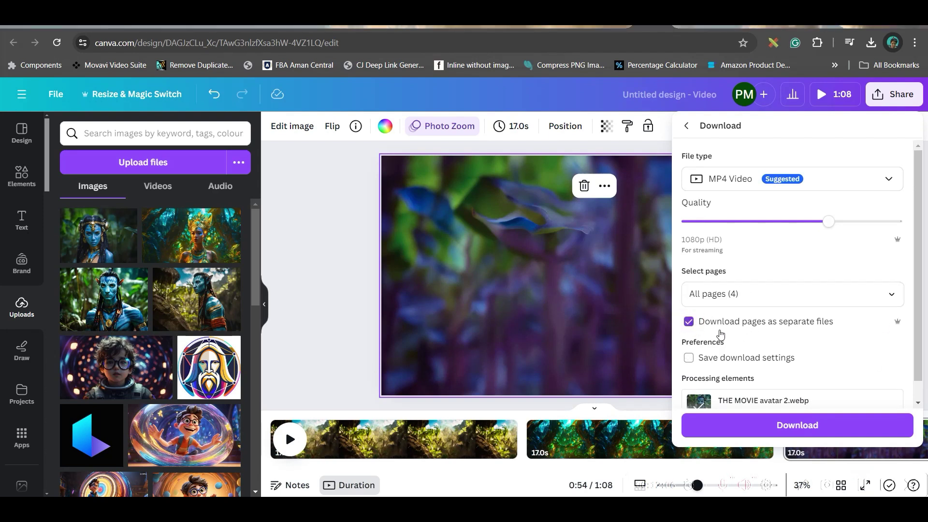
left_click(891, 294)
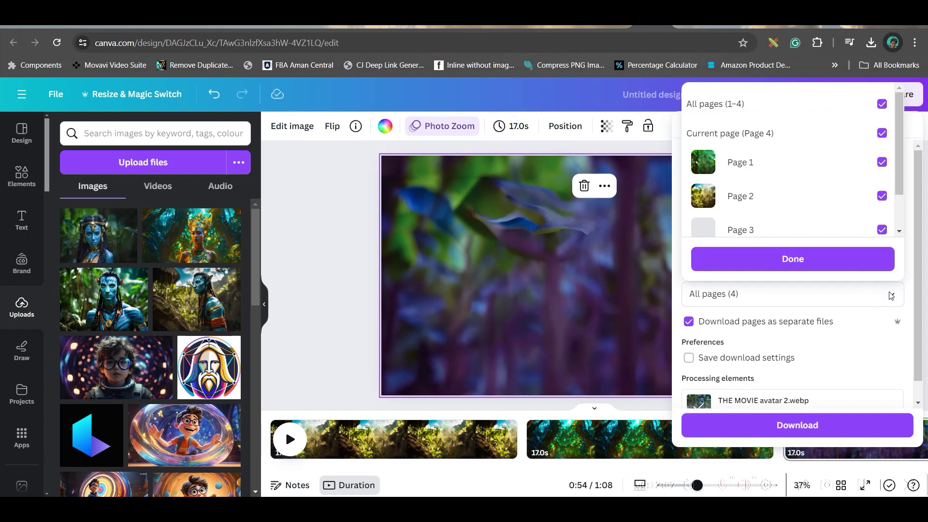
left_click(882, 104)
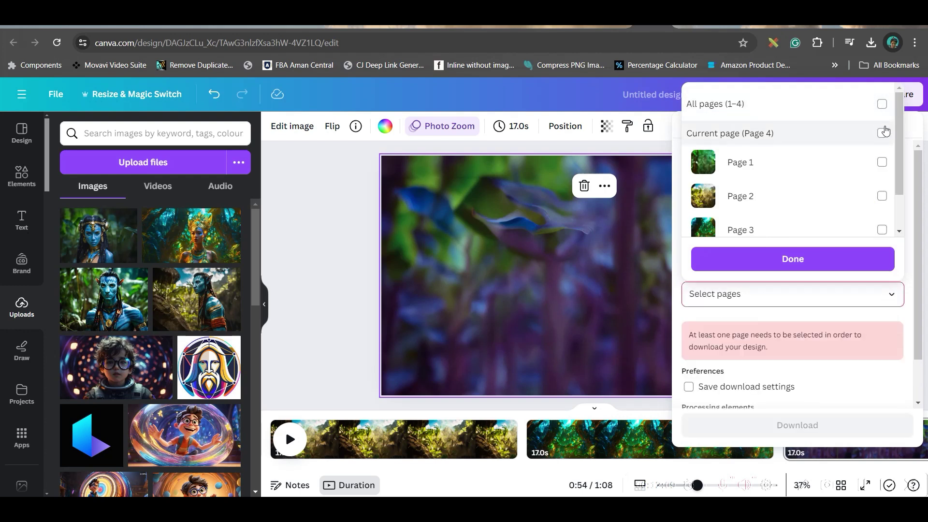
left_click(882, 104)
left_click(883, 163)
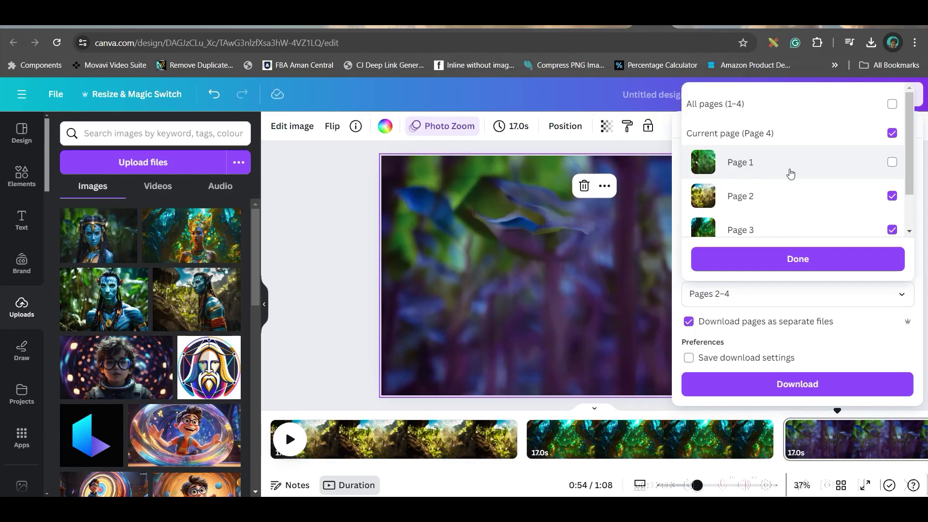
left_click(754, 260)
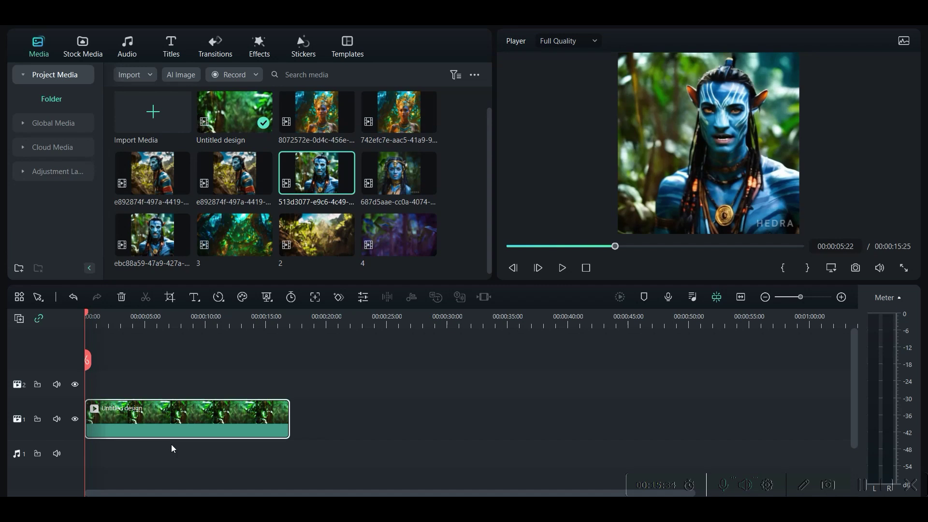
Delete the old clip and put the 17-second Untitled design jungle background on Video Track 1.
left_click(179, 424)
key("Delete")
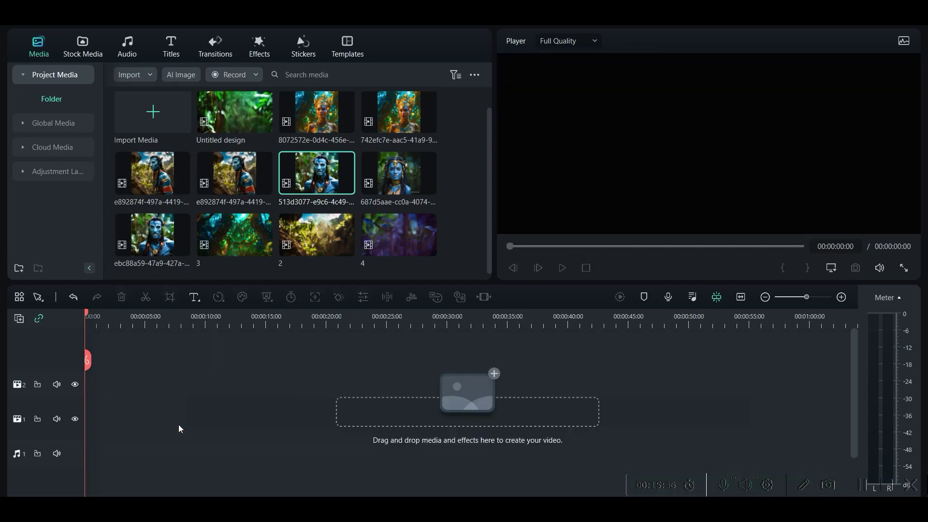
left_click_drag(234, 113, 71, 478)
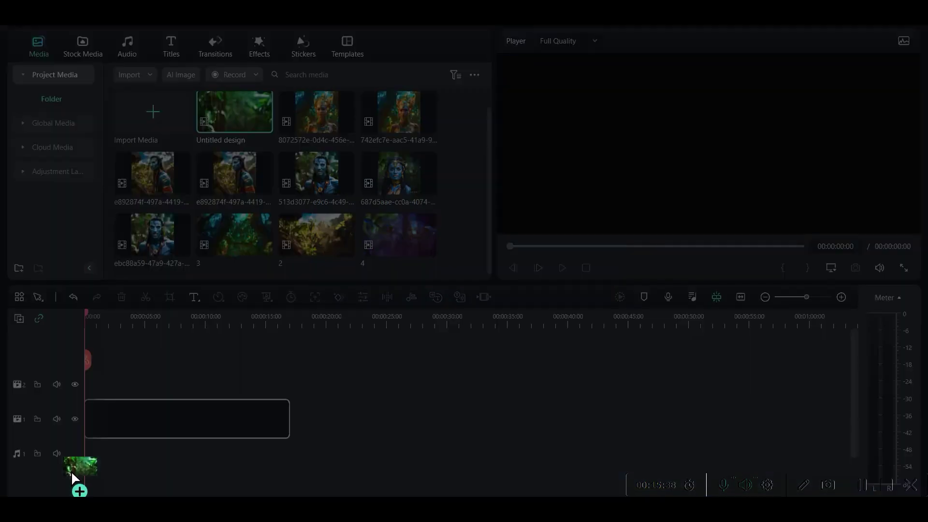
left_click(594, 157)
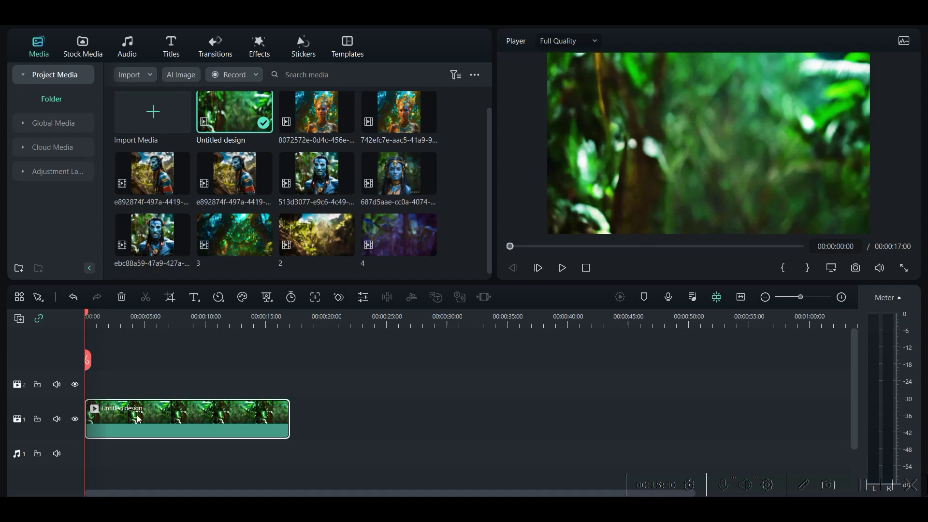
left_click(19, 320)
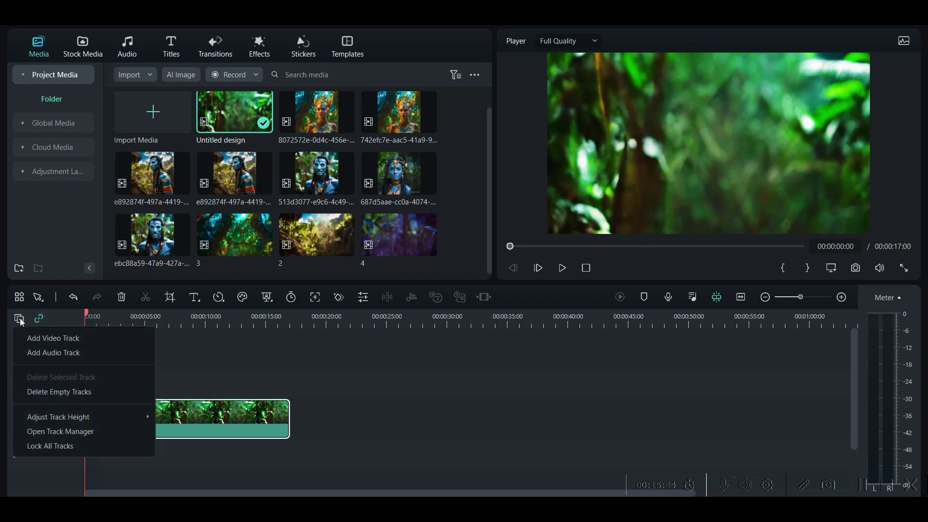
Add a second video track holding the golden-headdress avatar clip.
left_click(62, 338)
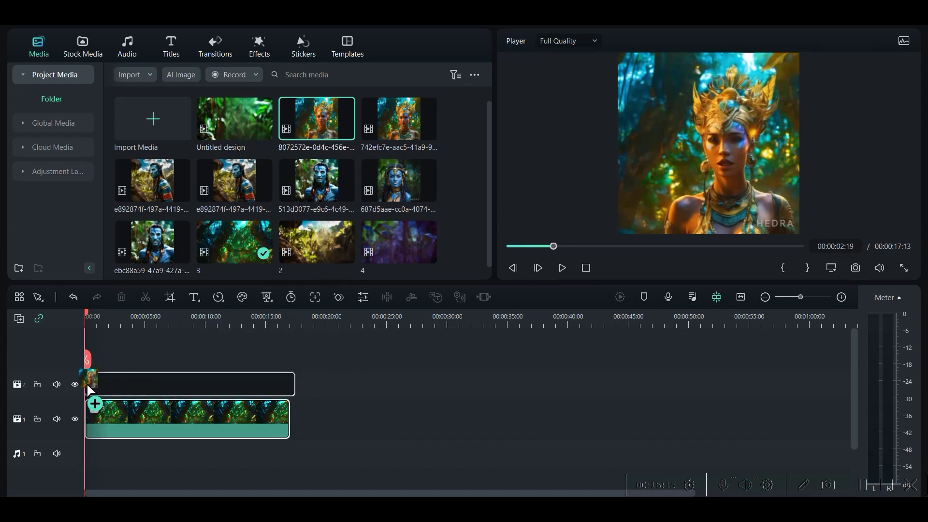
left_click_drag(309, 110, 86, 382)
left_click(591, 160)
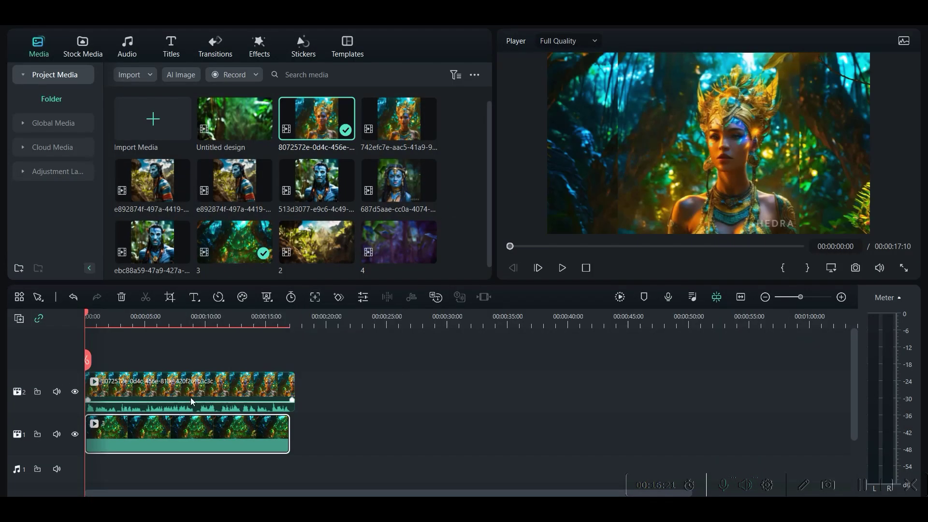
Slow the Track 1 forest background clip to 0.97x speed.
left_click(241, 434)
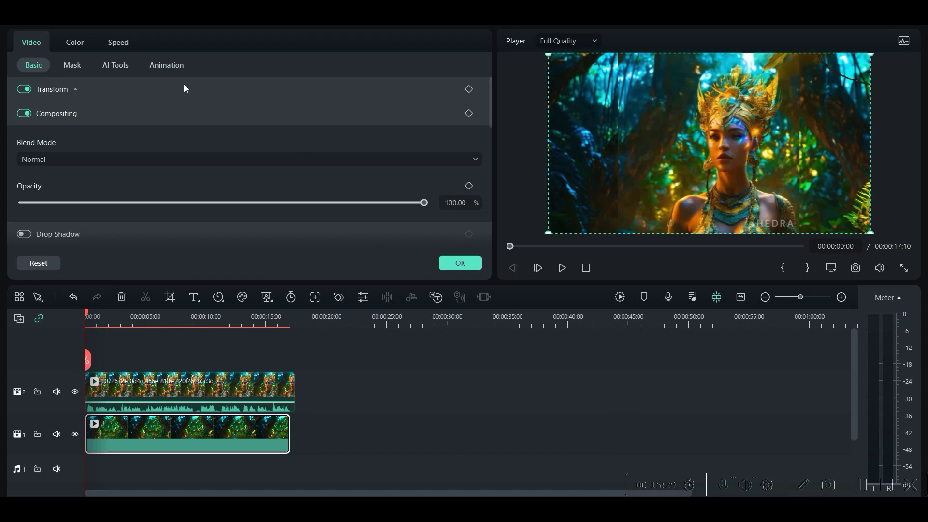
left_click(129, 43)
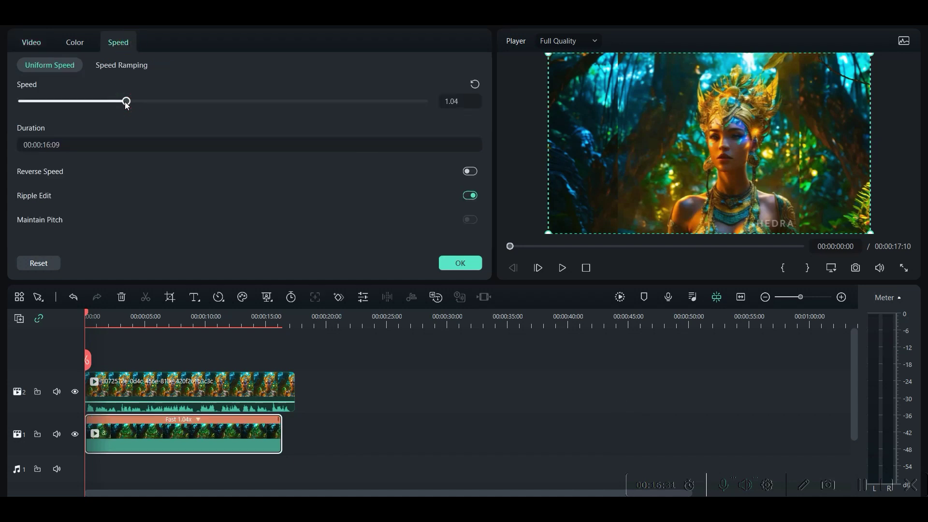
left_click_drag(126, 104, 121, 107)
left_click(411, 376)
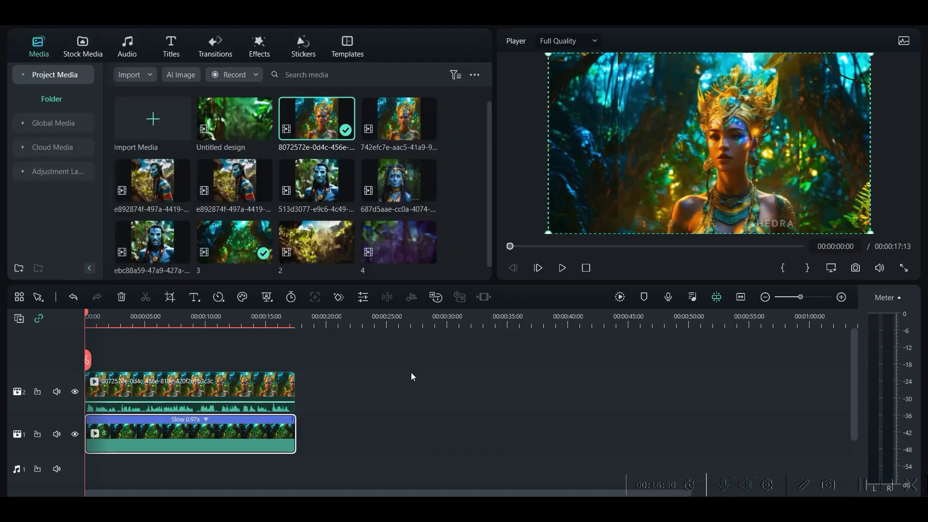
left_click(338, 441)
Turn on AI Portrait for the Track 2 avatar clip to cut out the woman.
left_click(198, 400)
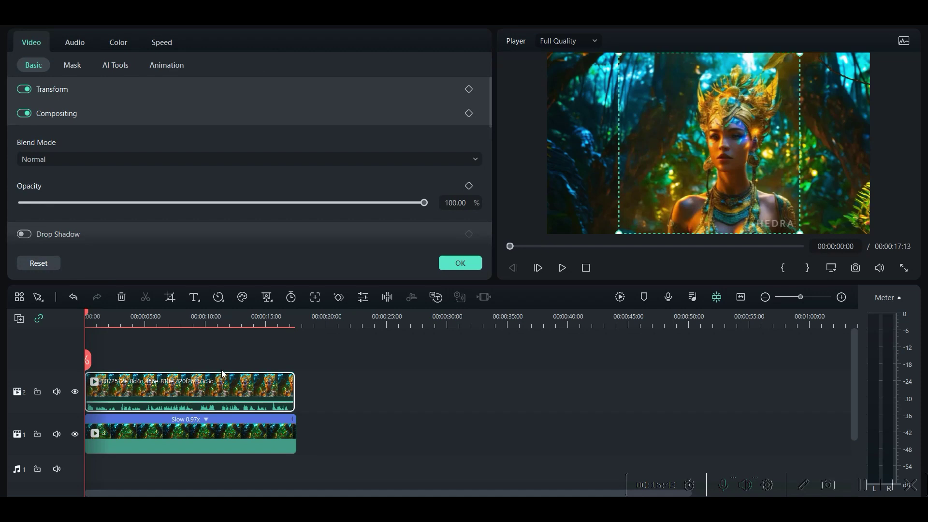
left_click(597, 388)
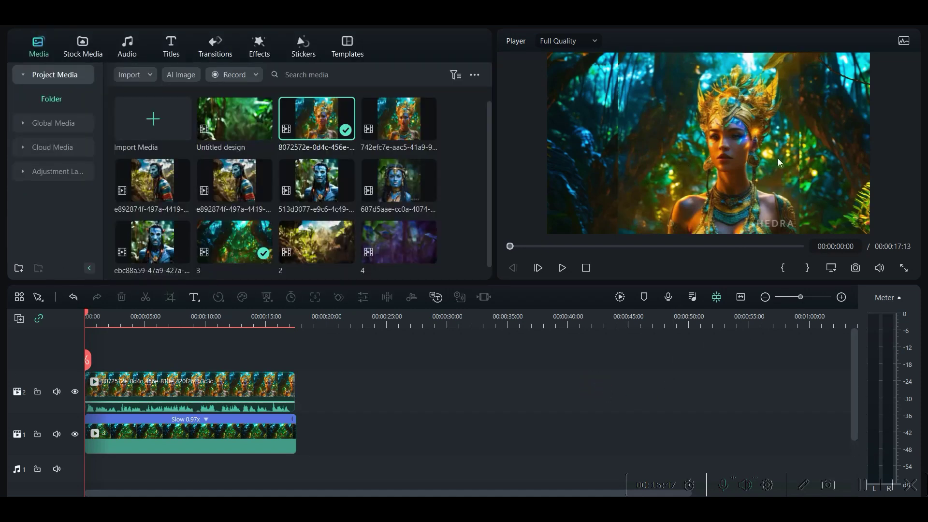
left_click(741, 163)
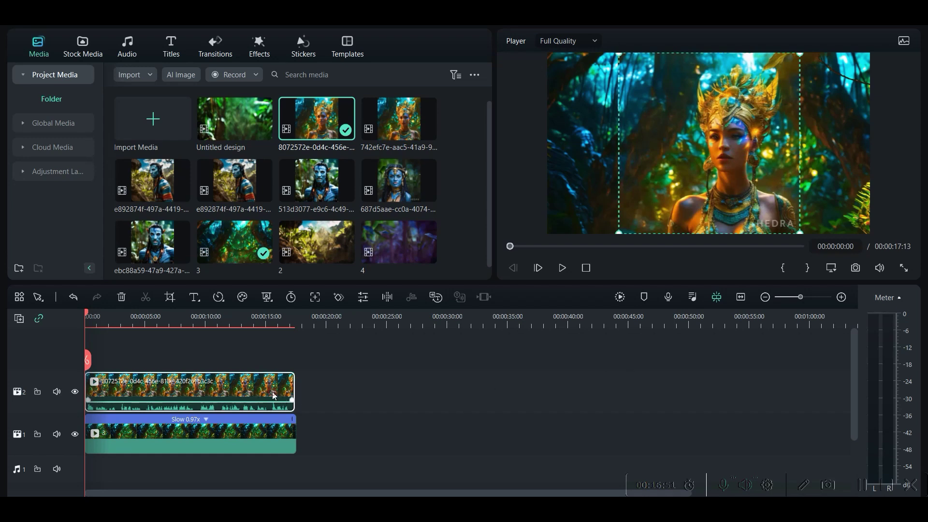
left_click(363, 298)
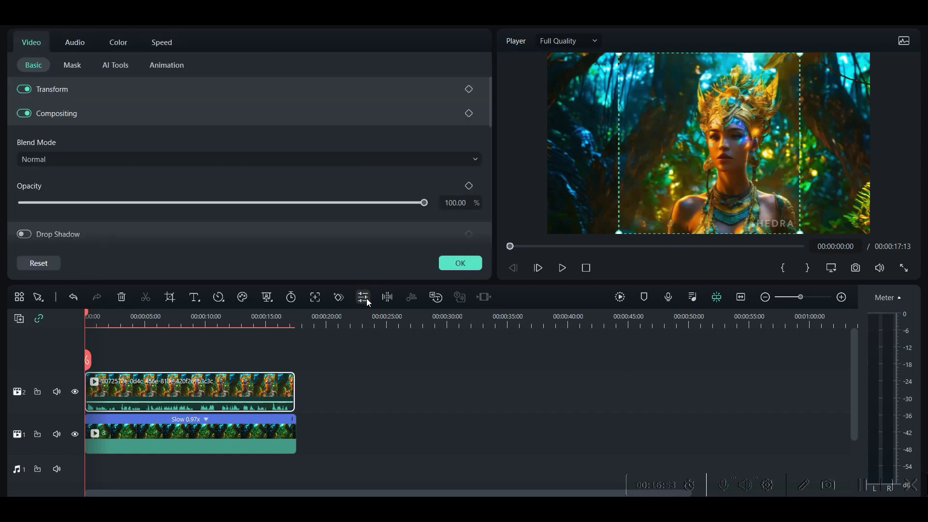
left_click(119, 68)
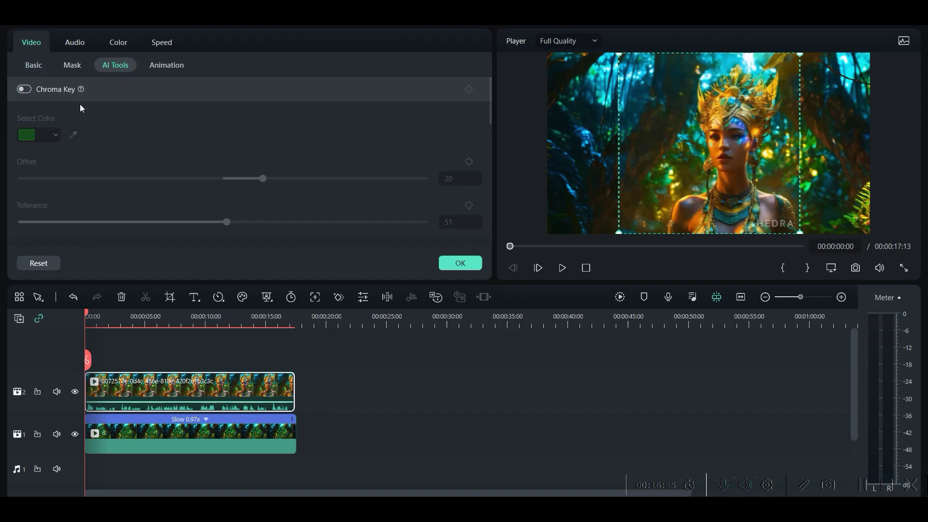
scroll(51, 182, "down", 2)
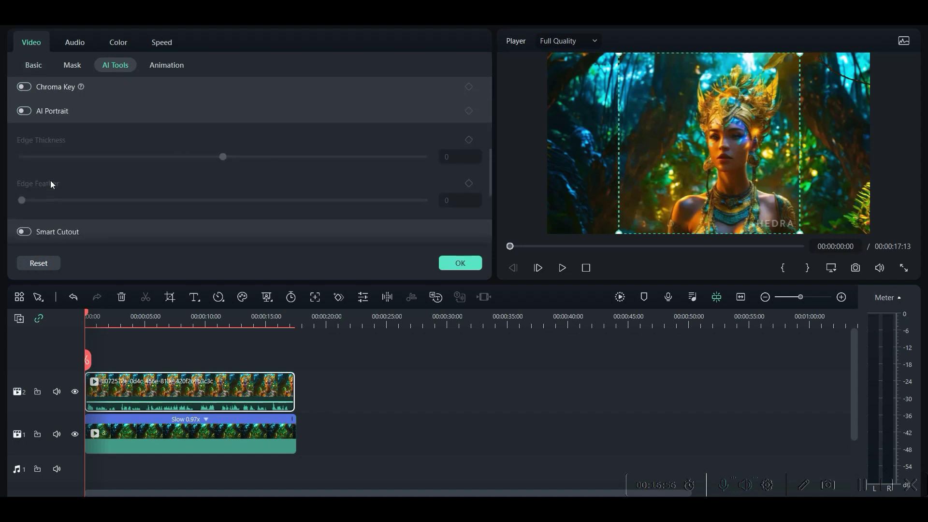
left_click(24, 111)
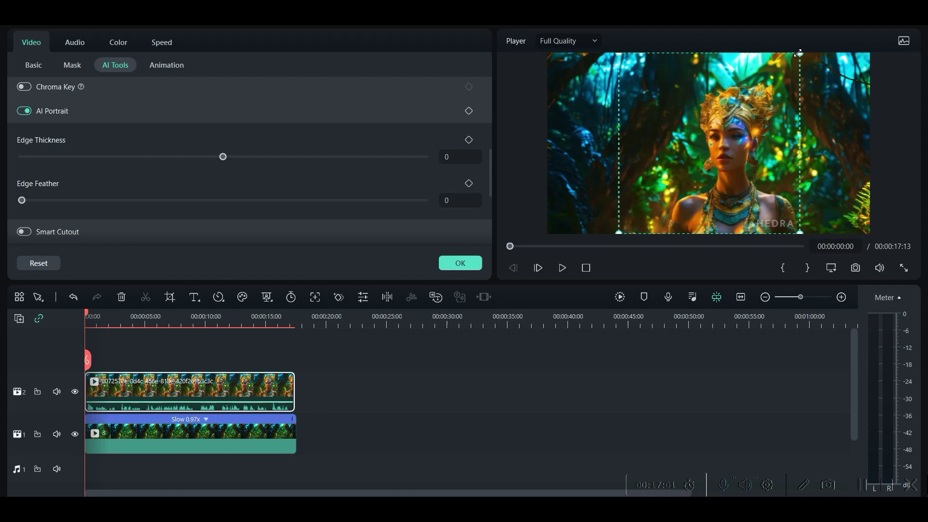
Enlarge the woman and shift her slightly left and down over the forest.
left_click_drag(799, 54, 836, 31)
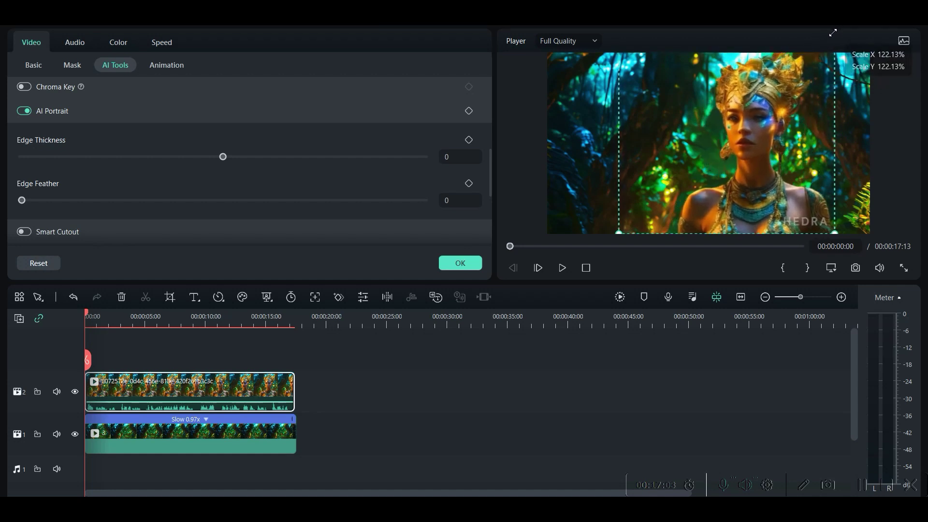
left_click_drag(783, 96, 818, 202)
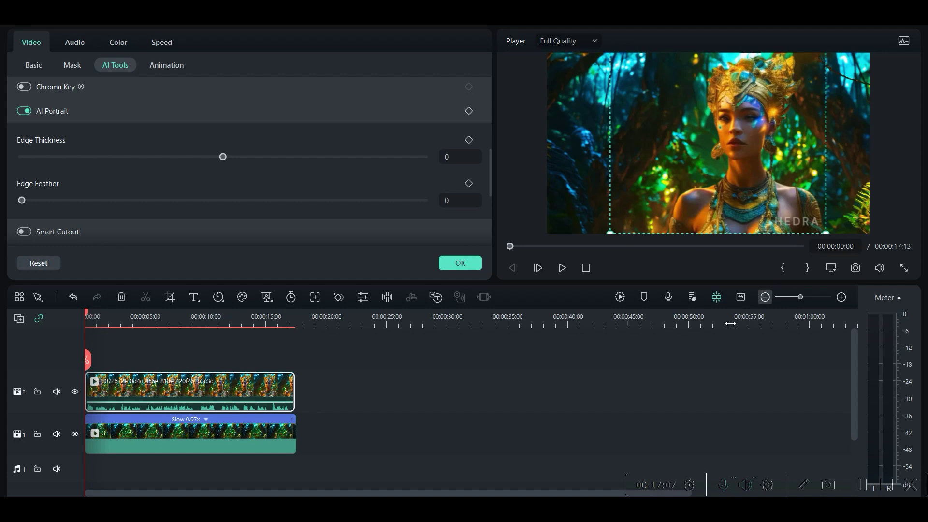
left_click(667, 365)
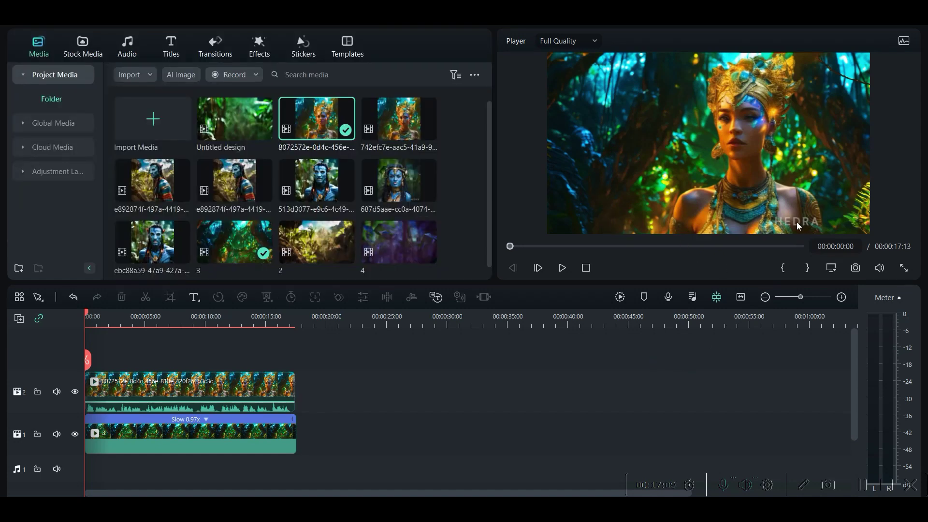
Find the Mosaic video effect by search and add it to Track 3.
left_click(259, 44)
left_click(59, 75)
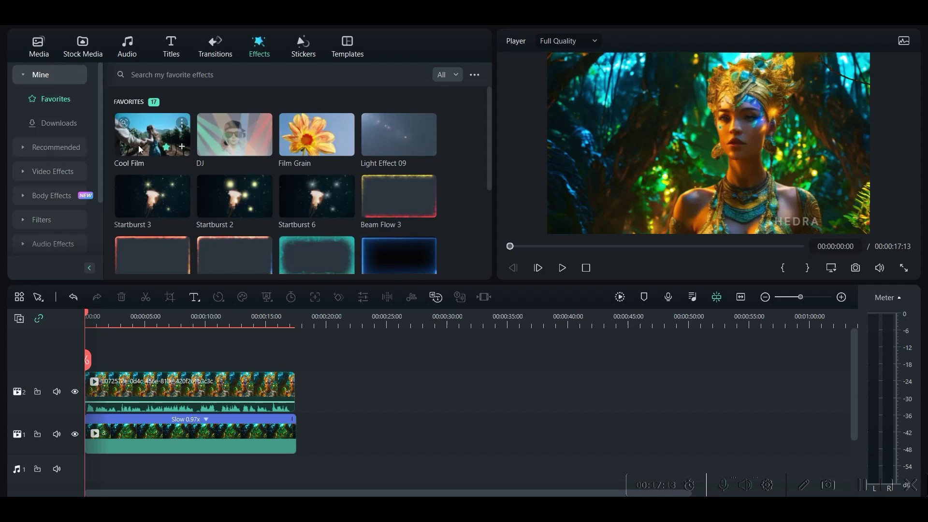
left_click(48, 171)
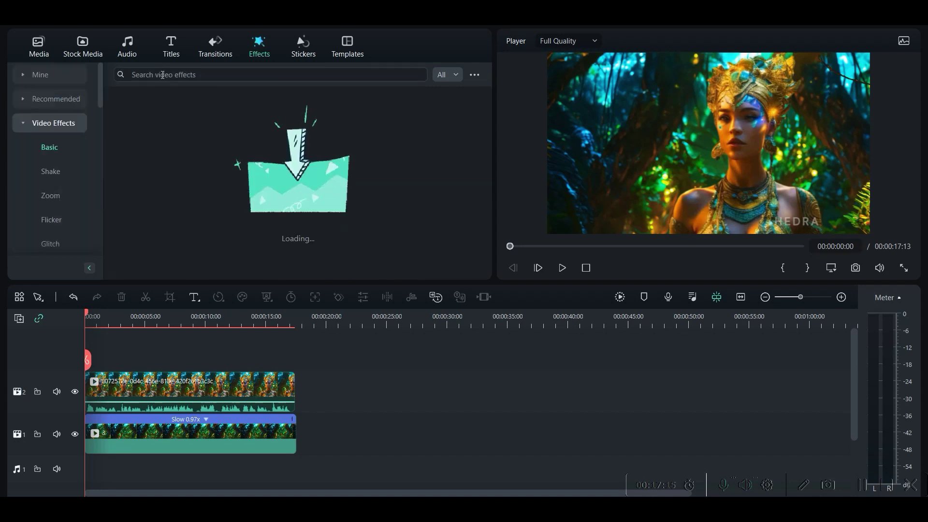
left_click(163, 75)
type("MOZ")
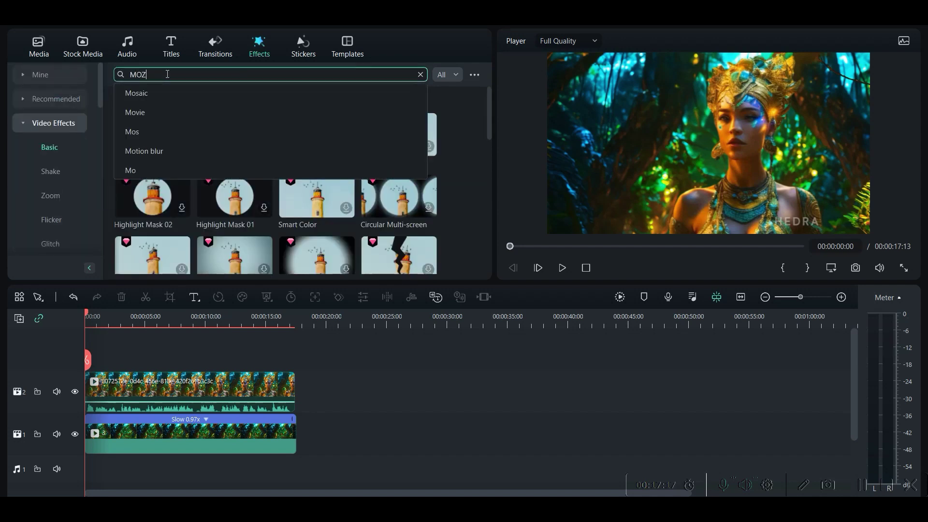
type("IC")
left_click_drag(737, 155, 814, 208)
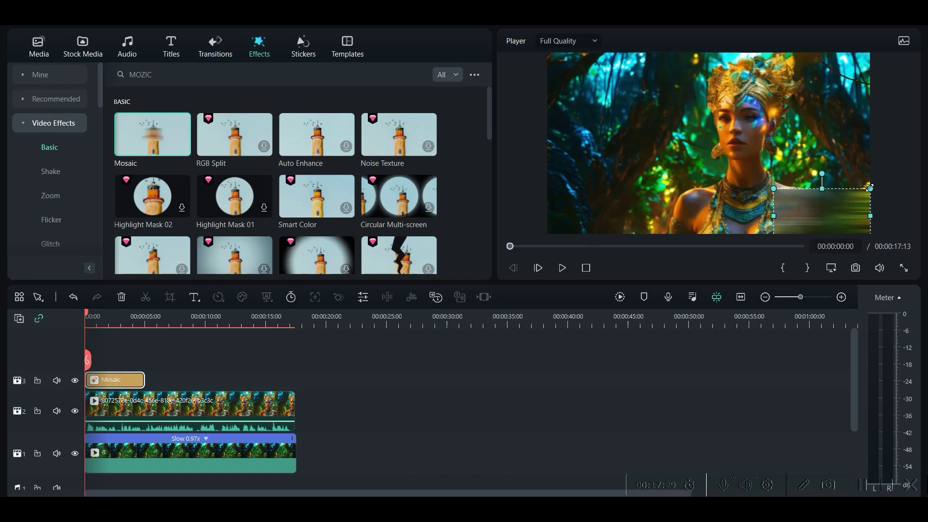
Shrink the mosaic box and move it over the lower-right HEDRA watermark.
left_click_drag(869, 188, 855, 208)
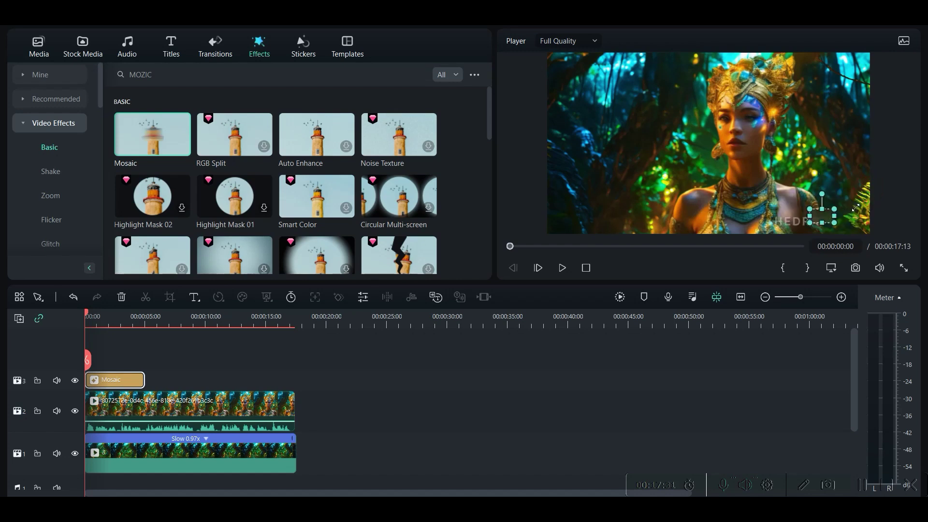
mouse_move(820, 215)
left_mouse_down()
mouse_move(783, 218)
mouse_move(818, 221)
mouse_move(793, 222)
left_mouse_up()
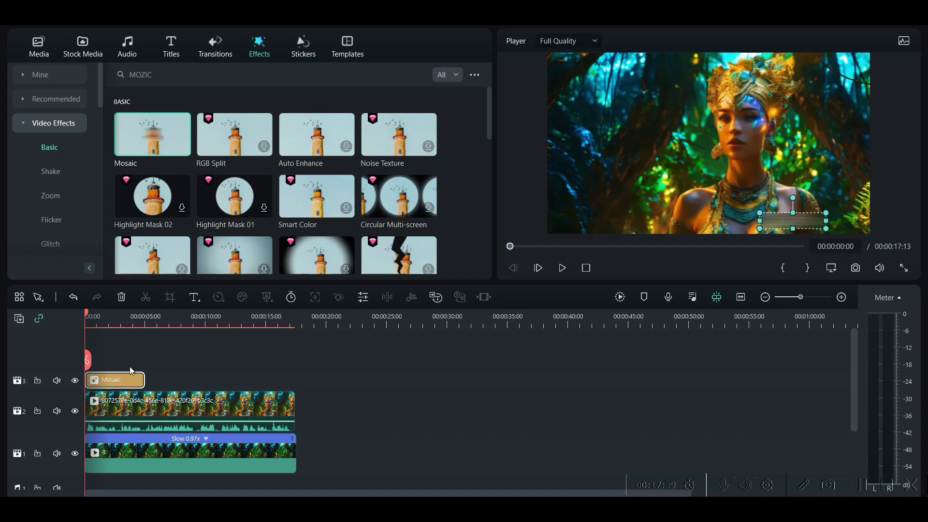
left_click(363, 296)
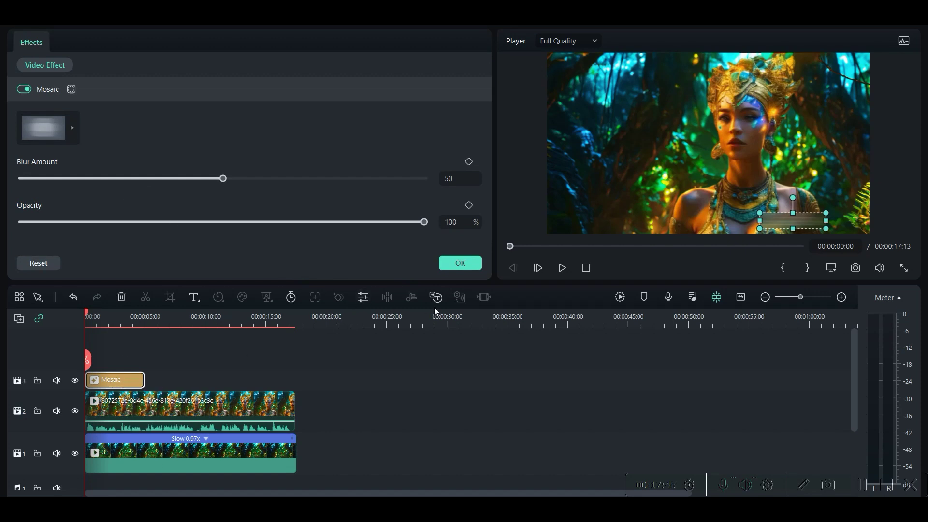
Set the mosaic style to the soft blob blur, after trying the band styles.
left_click(73, 128)
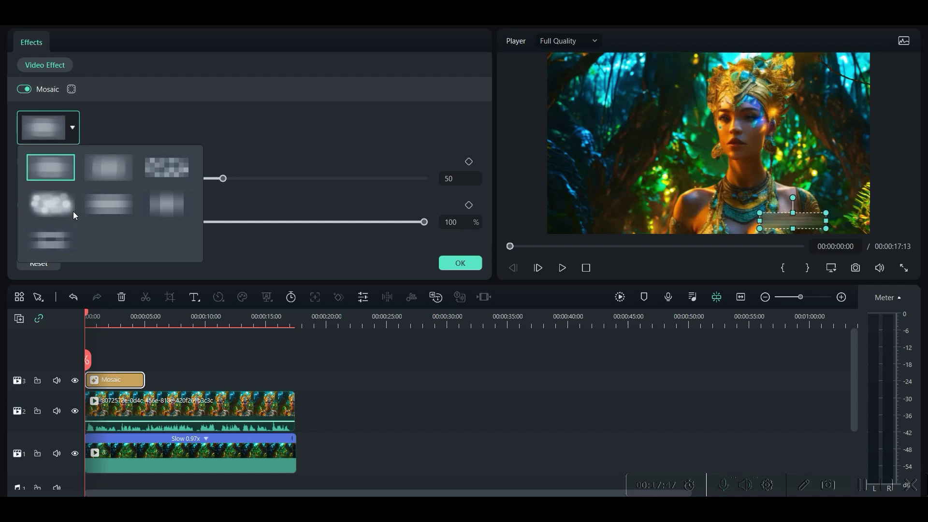
left_click(45, 239)
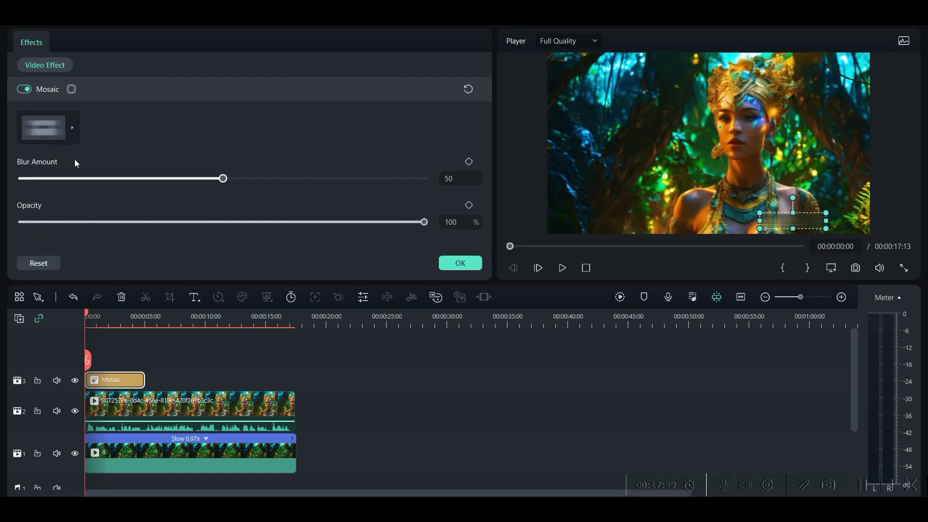
left_click(74, 128)
left_click(165, 203)
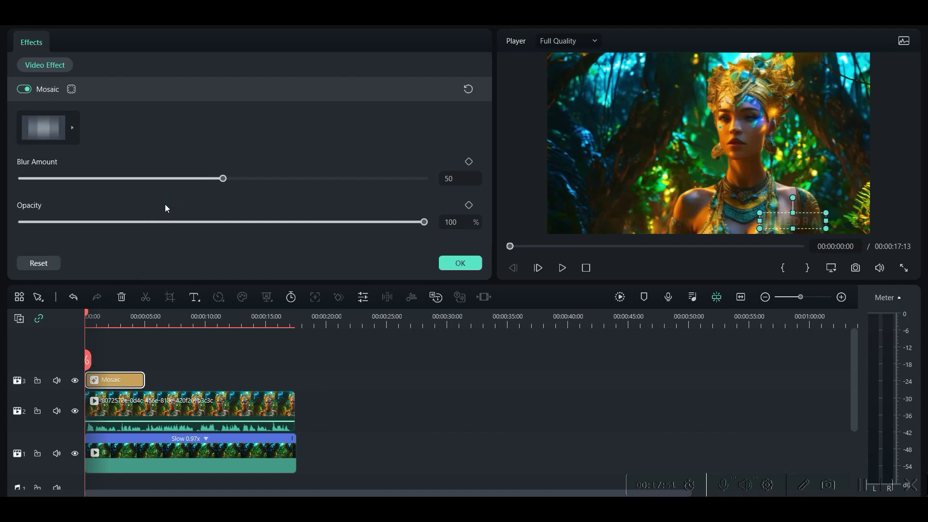
left_click(73, 128)
left_click(53, 205)
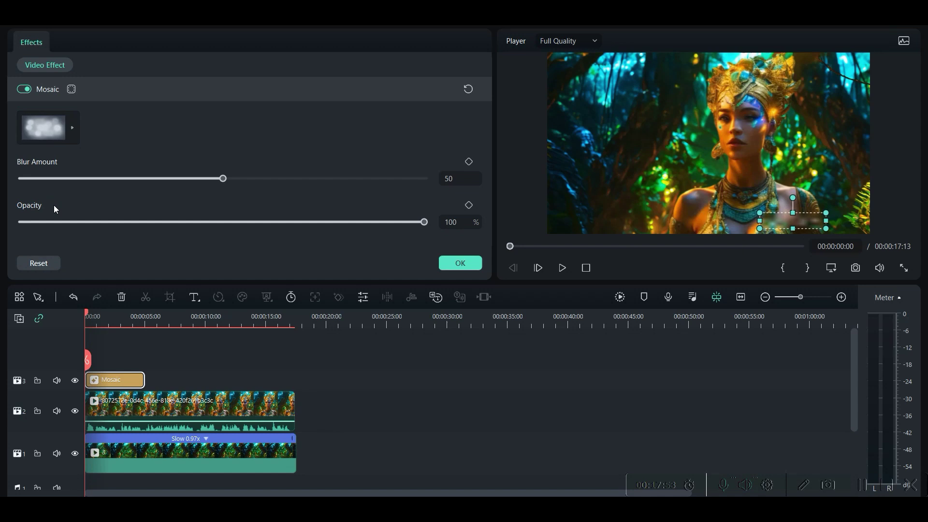
left_click(467, 485)
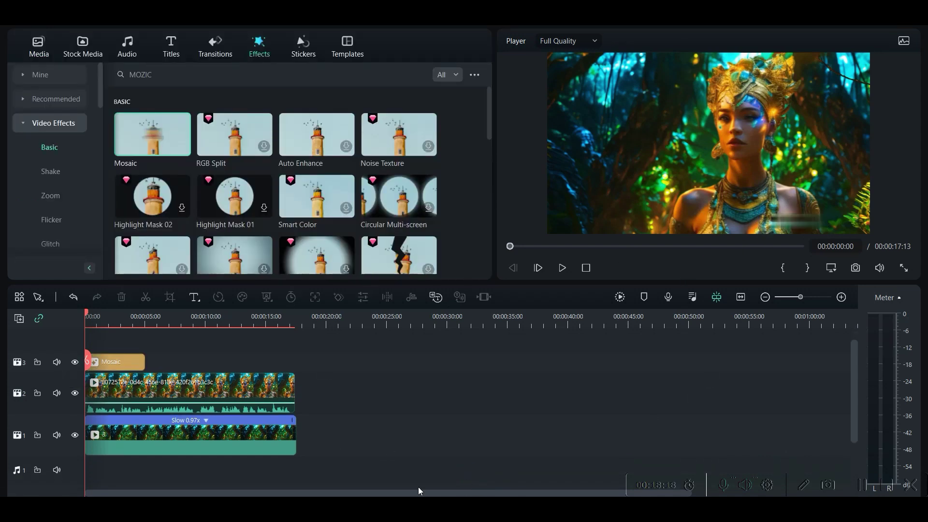
Extend the Mosaic clip to the avatar clip's full length and check it in playback.
left_click_drag(140, 371, 294, 363)
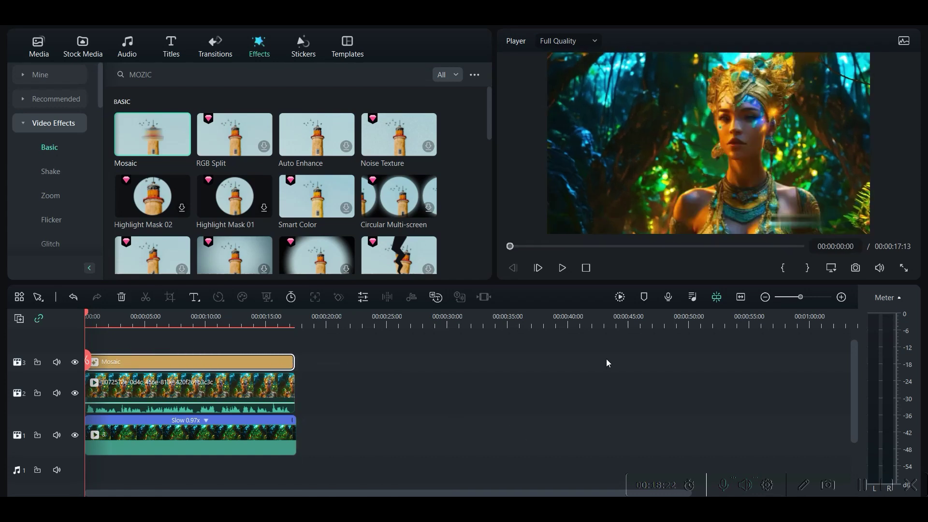
left_click(563, 269)
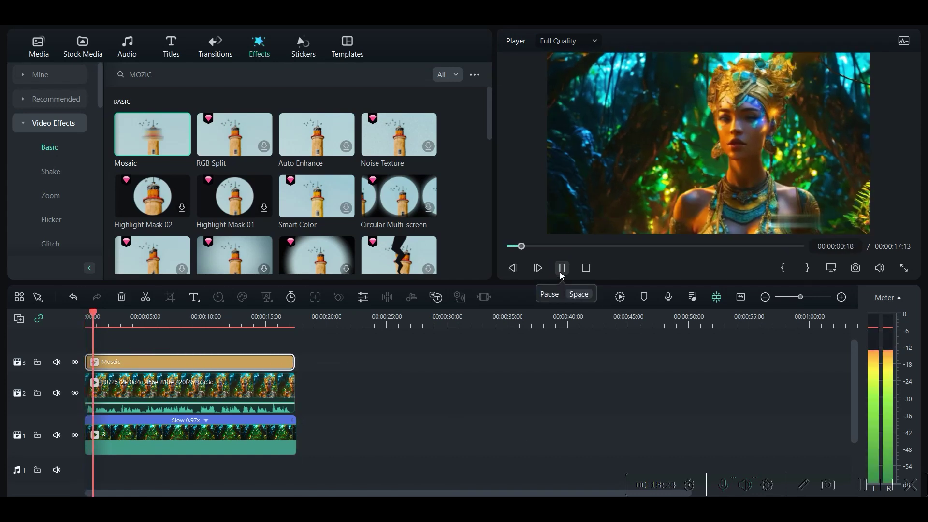
left_click(561, 268)
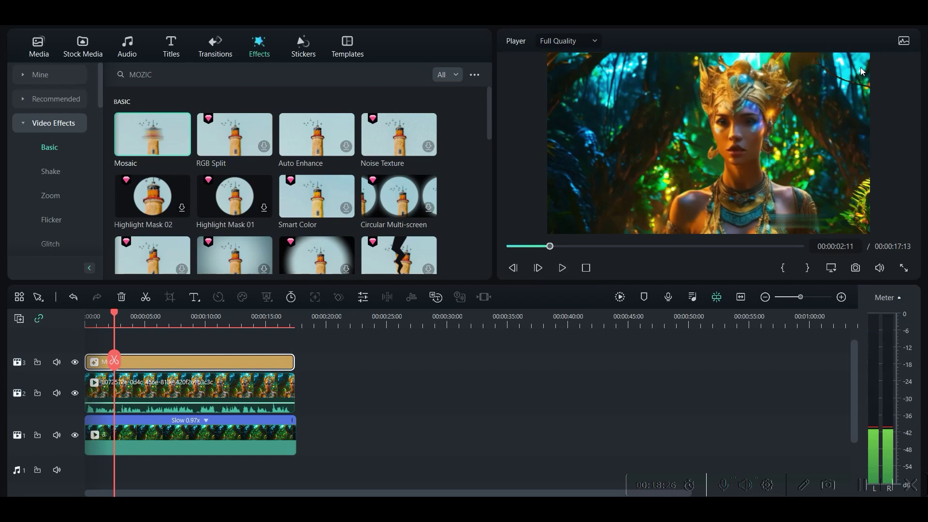
left_click(207, 397)
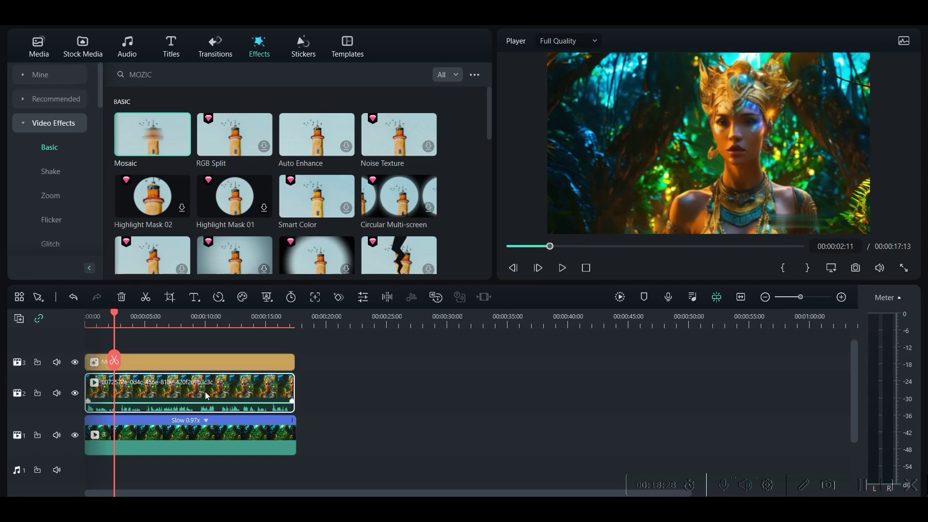
left_click(363, 297)
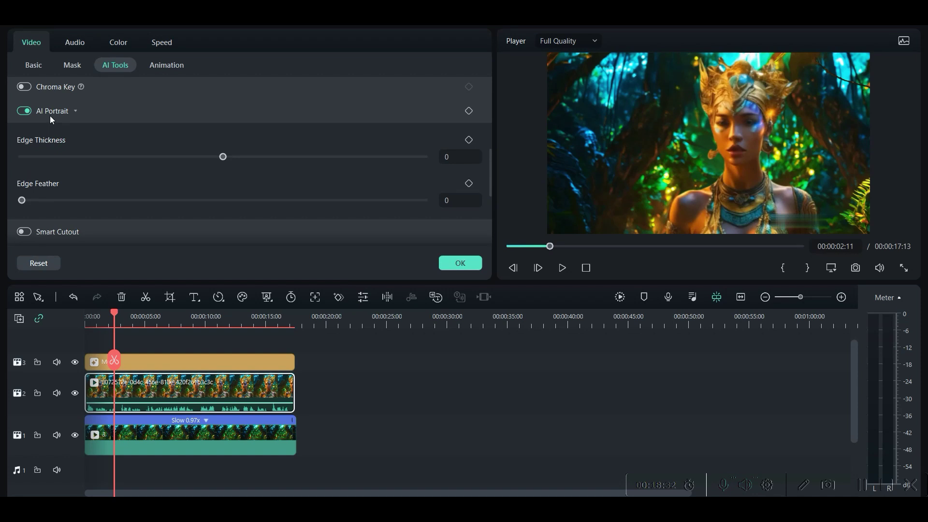
Set AI Portrait Edge Thickness to about 15 and Edge Feather to about 7.
left_click_drag(223, 157, 253, 157)
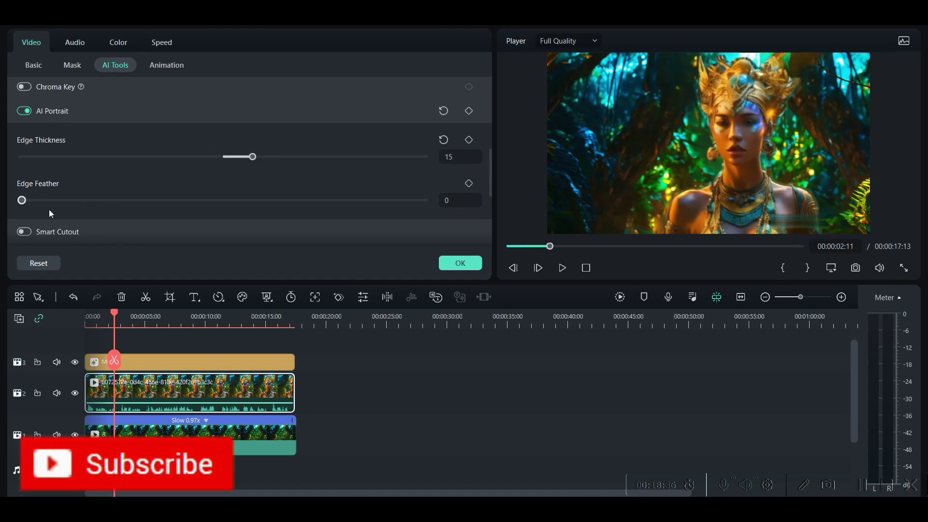
left_click_drag(24, 203, 461, 253)
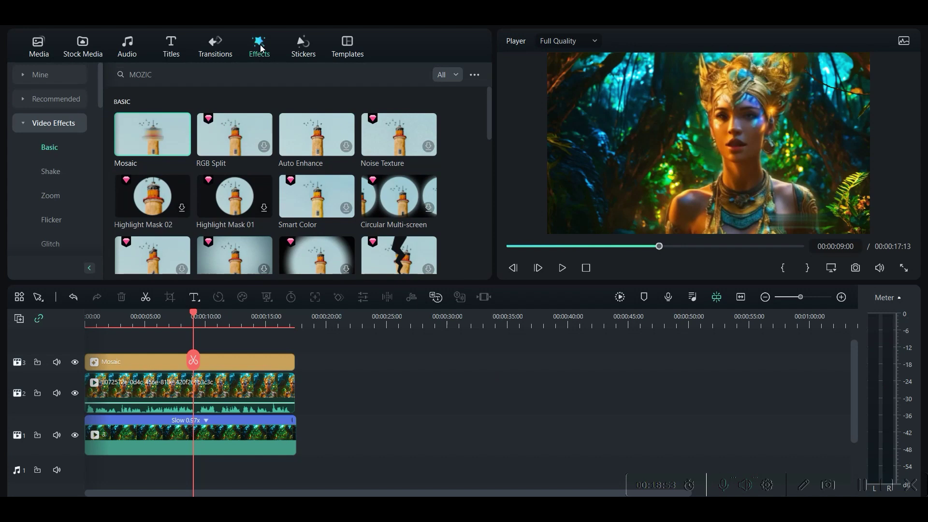
Place Streaming Gaming Championship Overlay 02 from Trending effects at the timeline start.
left_click(56, 75)
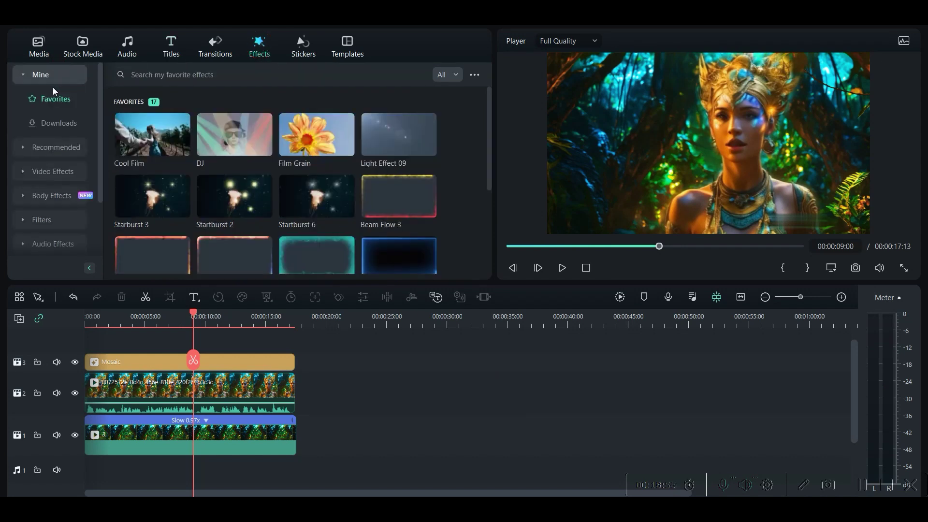
left_click(69, 146)
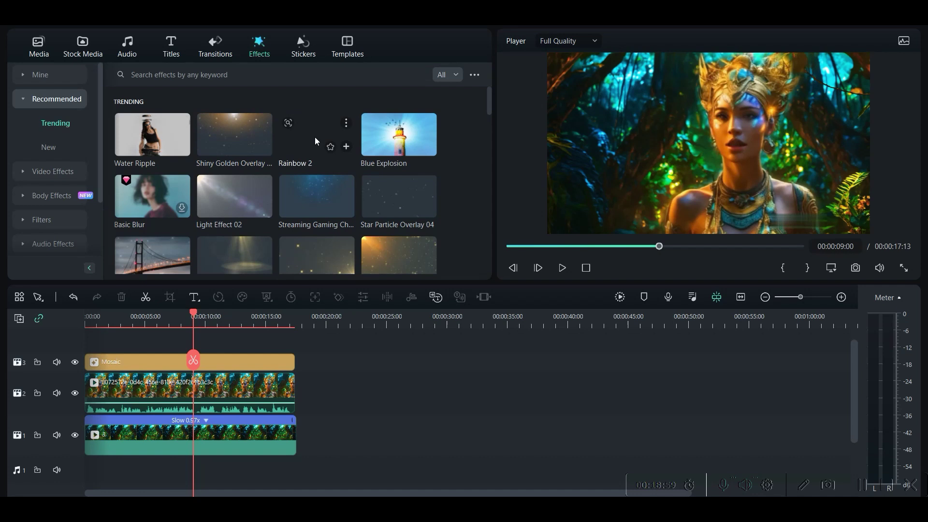
left_click_drag(311, 189, 50, 455)
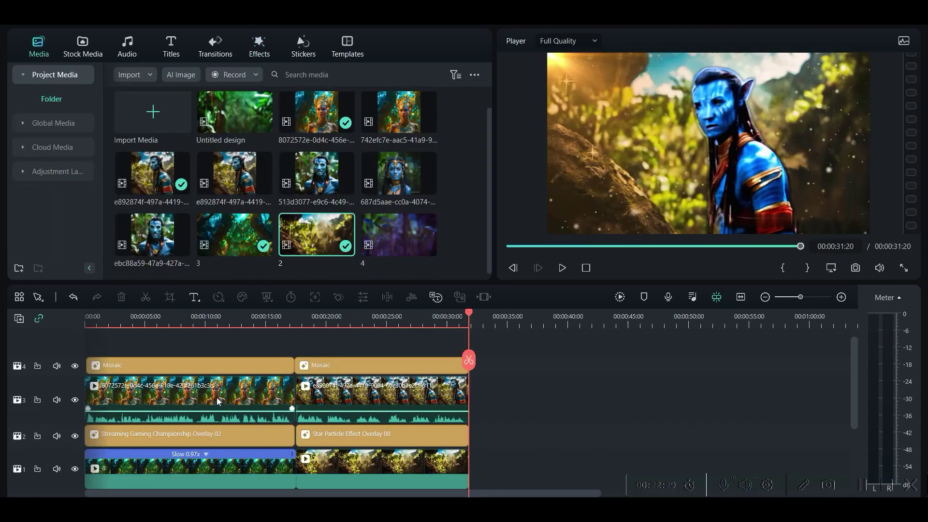
Run Speech-to-Text on the entire timeline sequence to create the Sequence_14 subtitles.
right_click(213, 394)
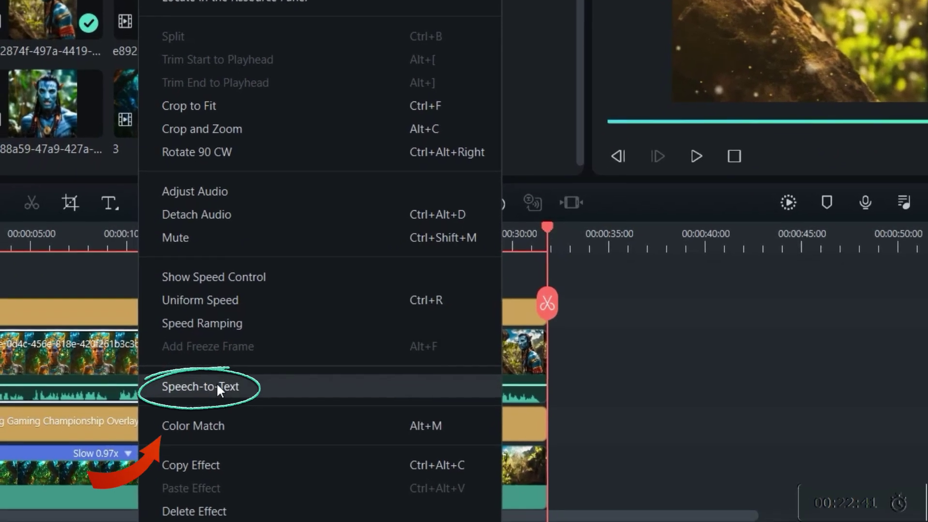
left_click(215, 381)
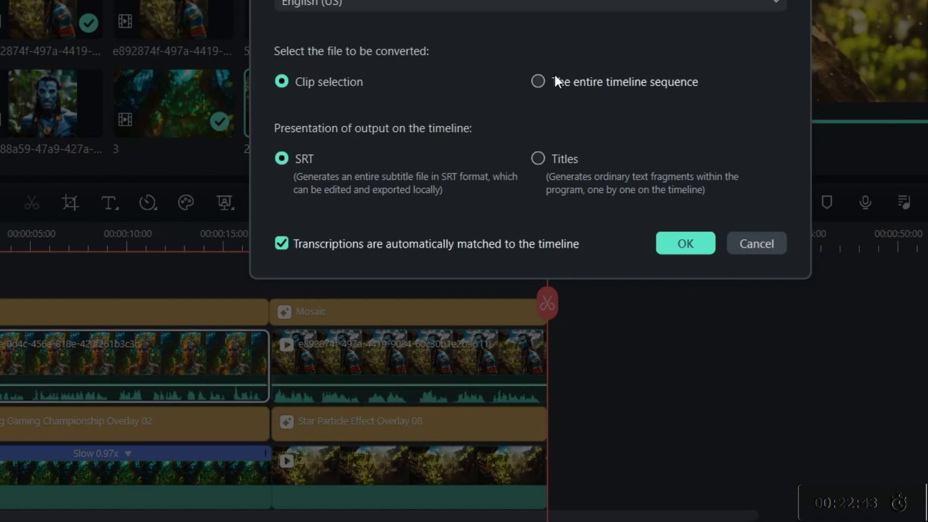
left_click(541, 81)
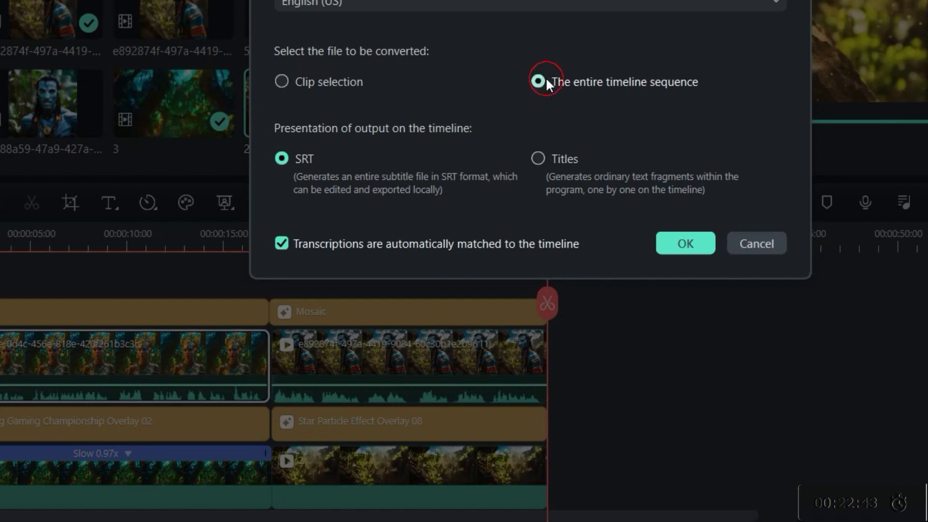
left_click(698, 245)
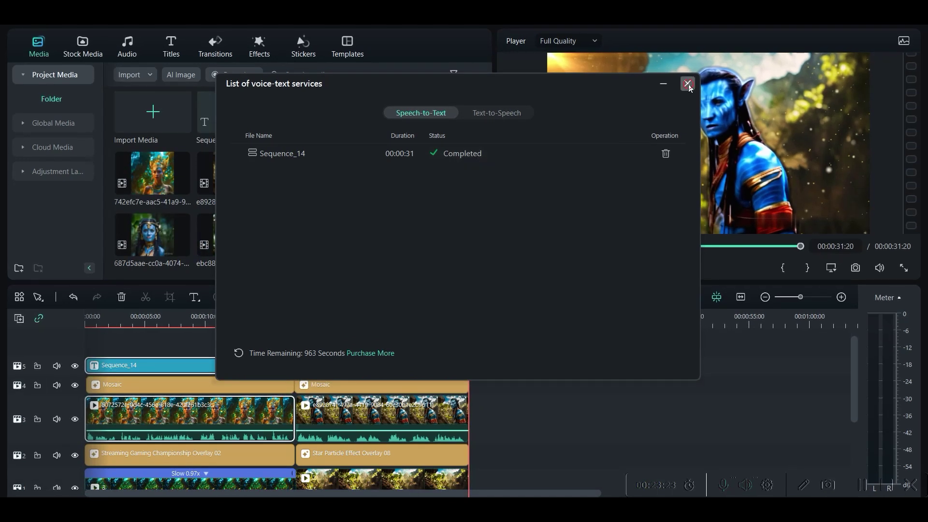
Apply a gold outlined WordArt preset at size 32 to the Sequence_14 subtitles and save.
left_click(687, 84)
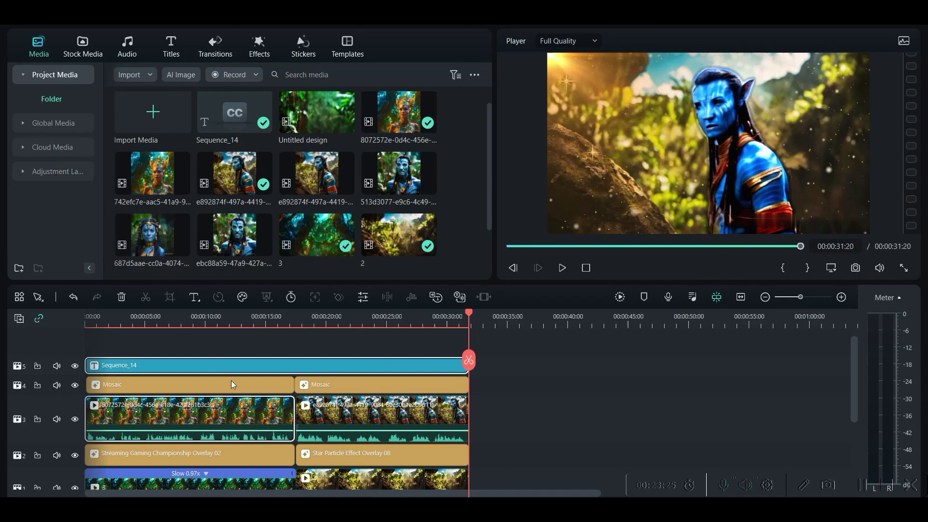
double_click(234, 365)
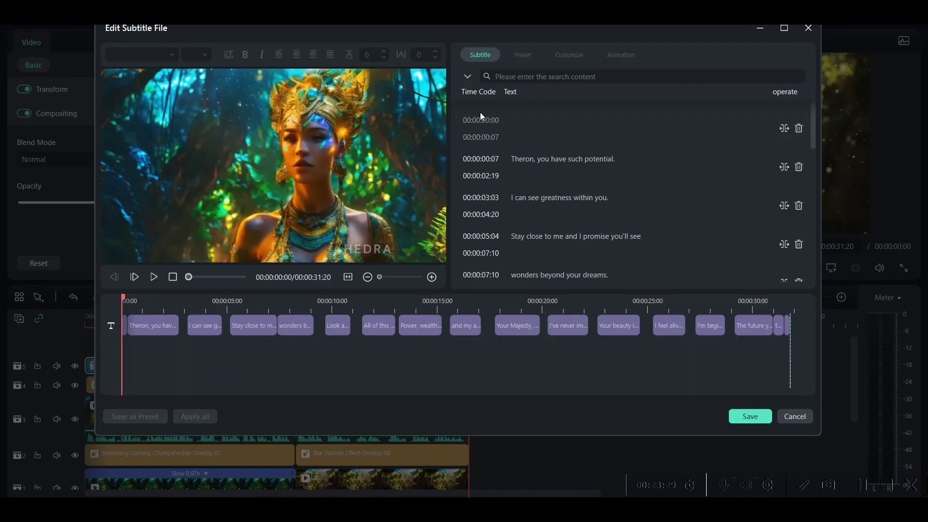
left_click(171, 328)
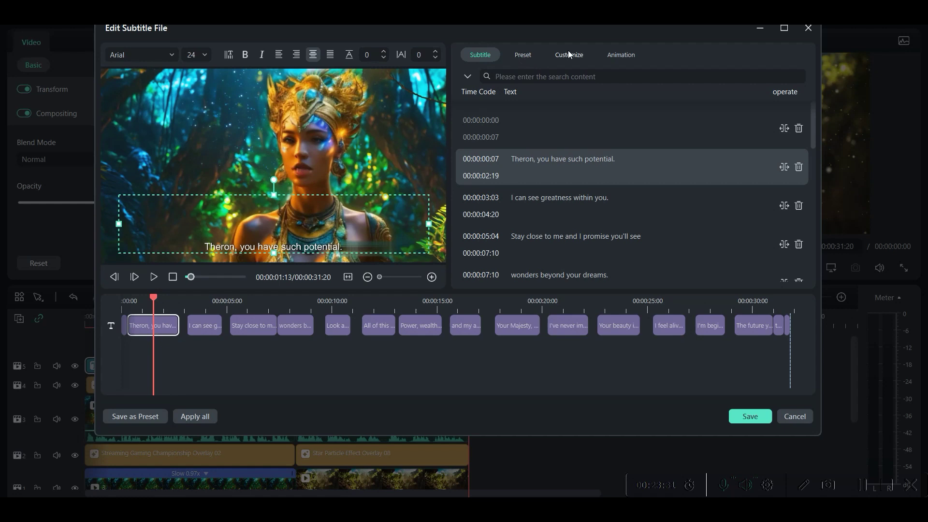
left_click(522, 55)
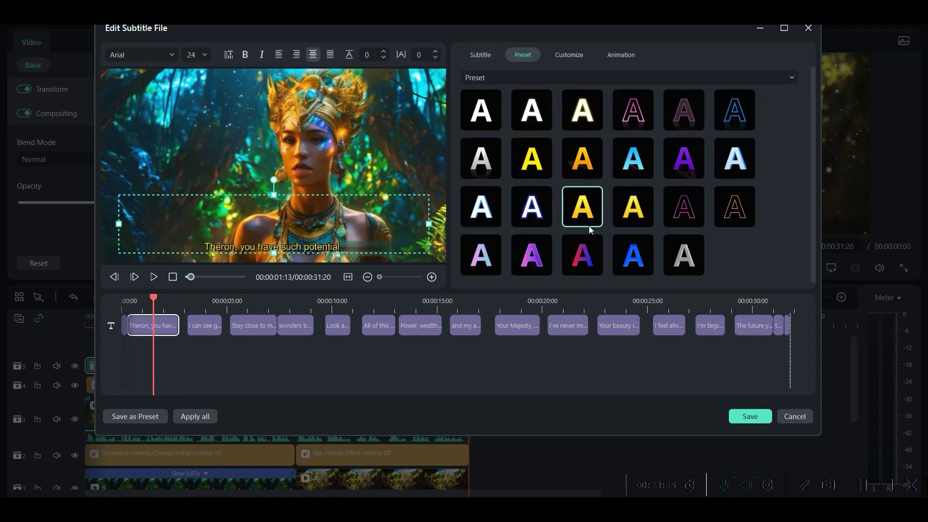
left_click(558, 80)
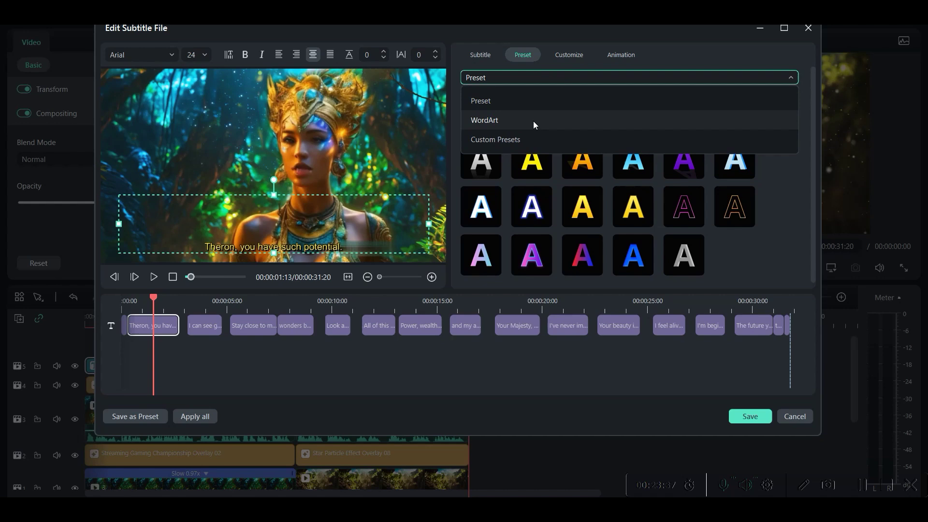
left_click(533, 121)
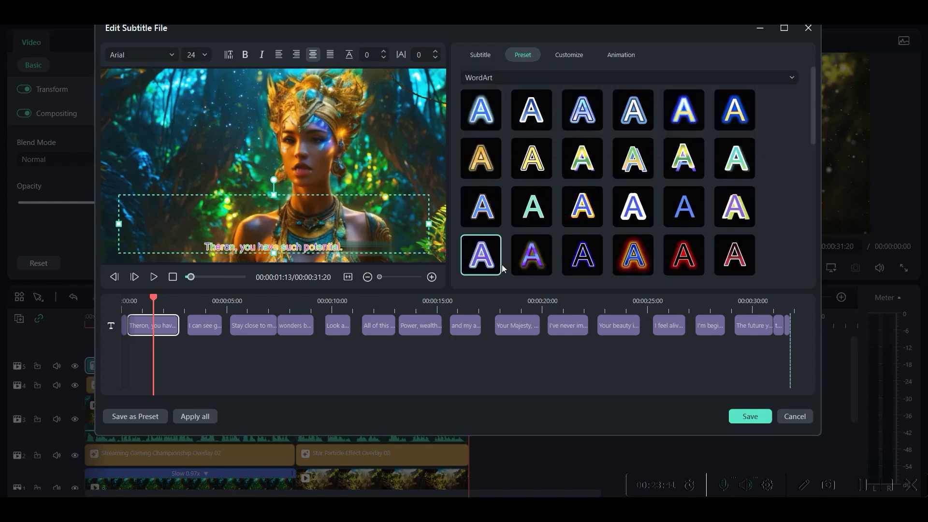
scroll(615, 255, "down", 3)
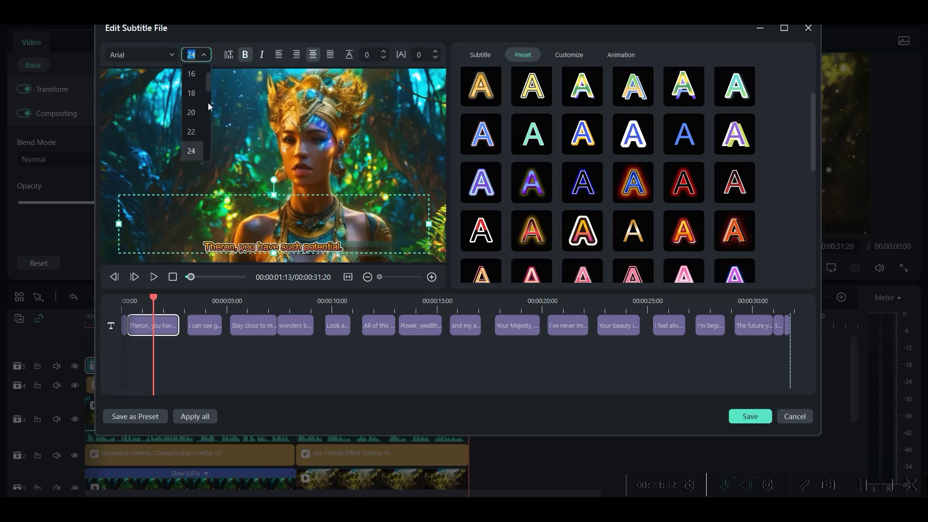
scroll(193, 155, "down", 2)
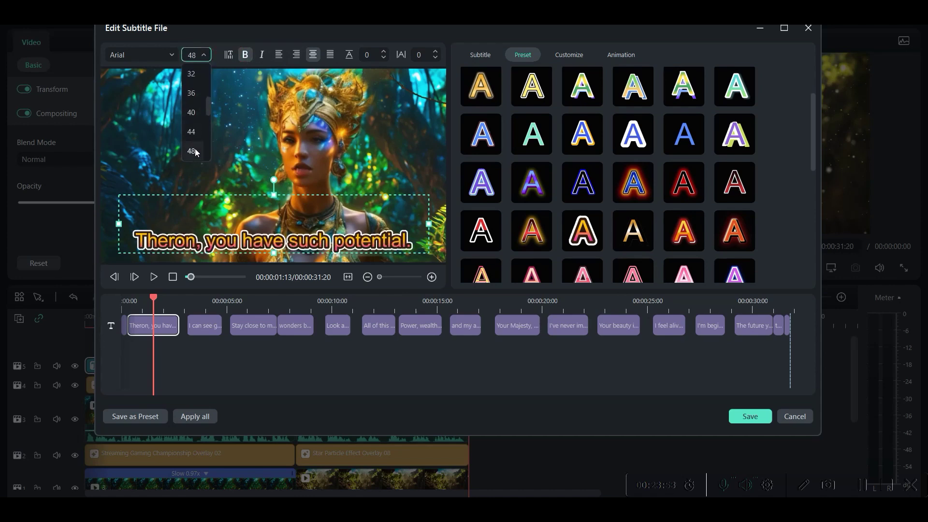
left_click(199, 117)
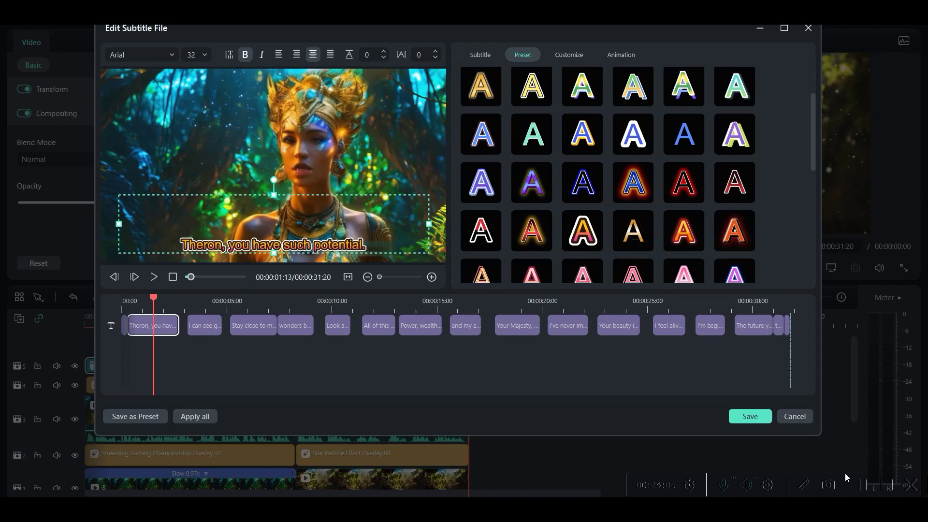
left_click(760, 418)
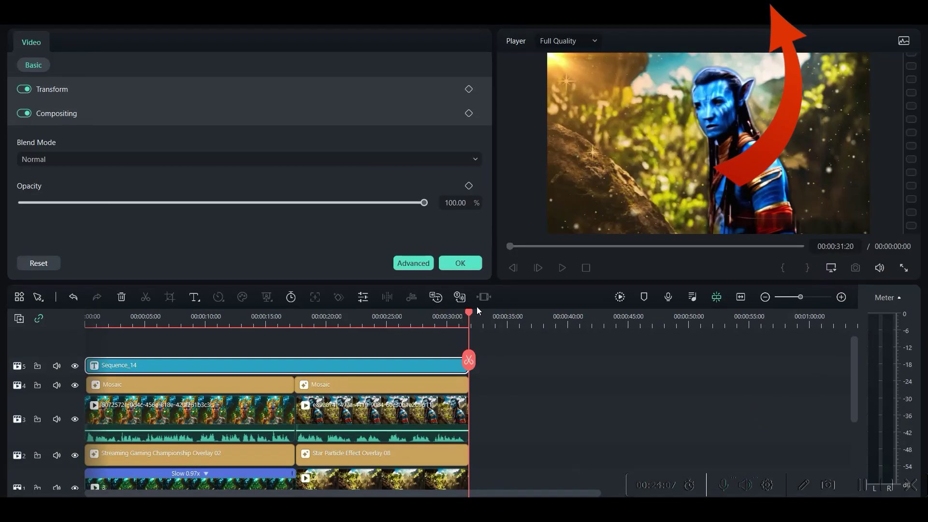
Set up a local 1920x1080, 25 fps MP4 export at Higher quality and confirm its save folder.
left_click(810, 28)
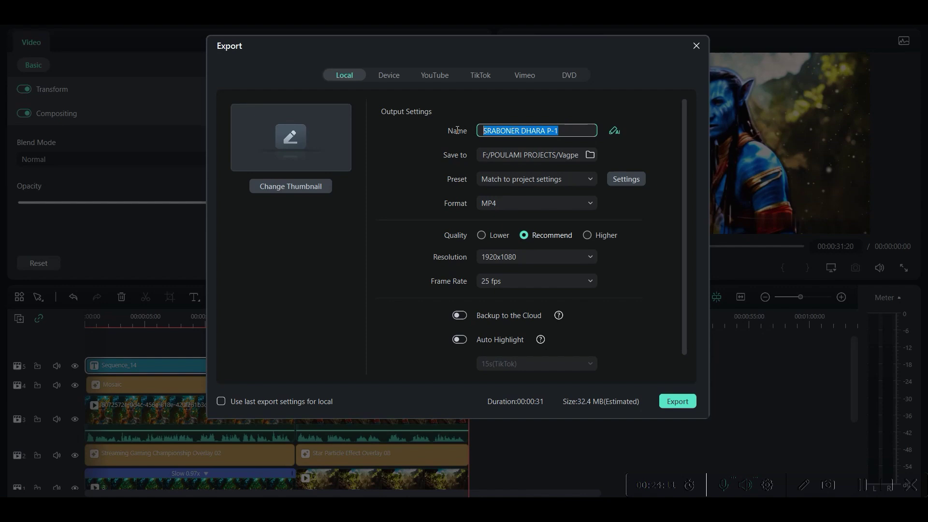
left_click(590, 154)
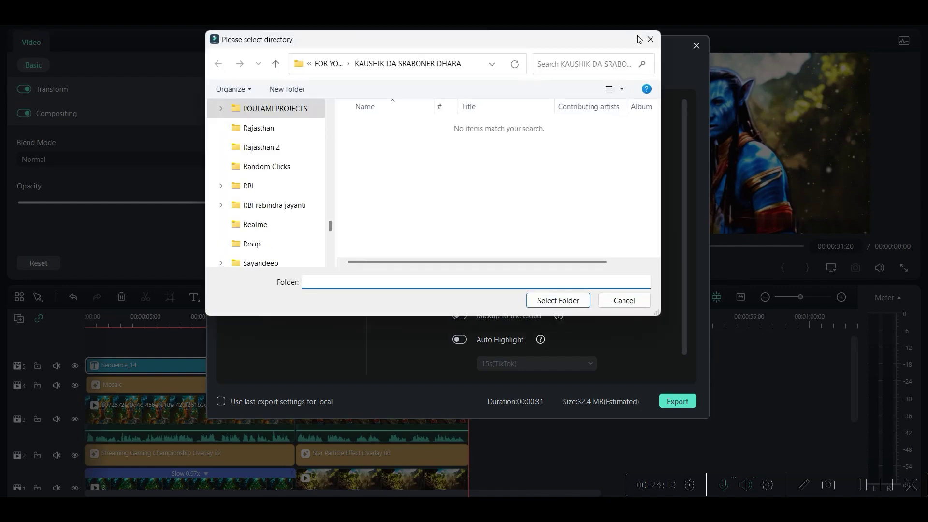
left_click(653, 39)
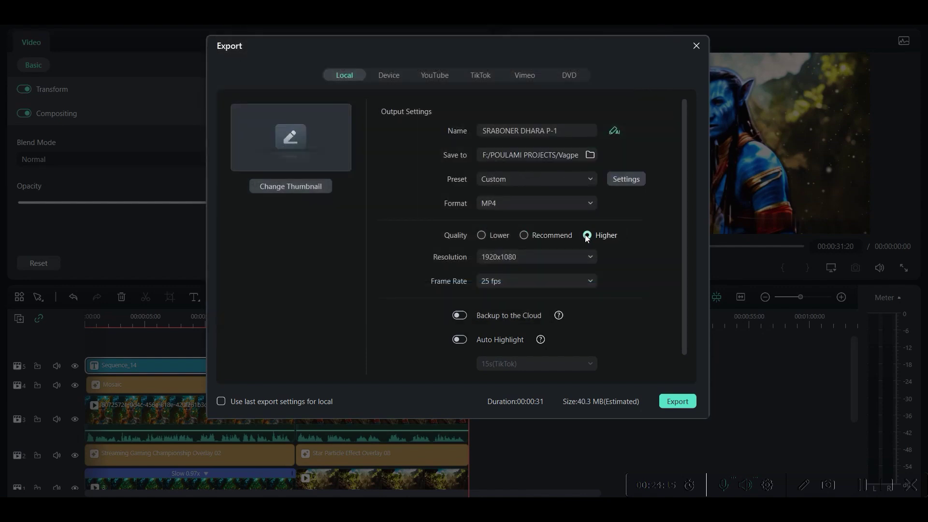